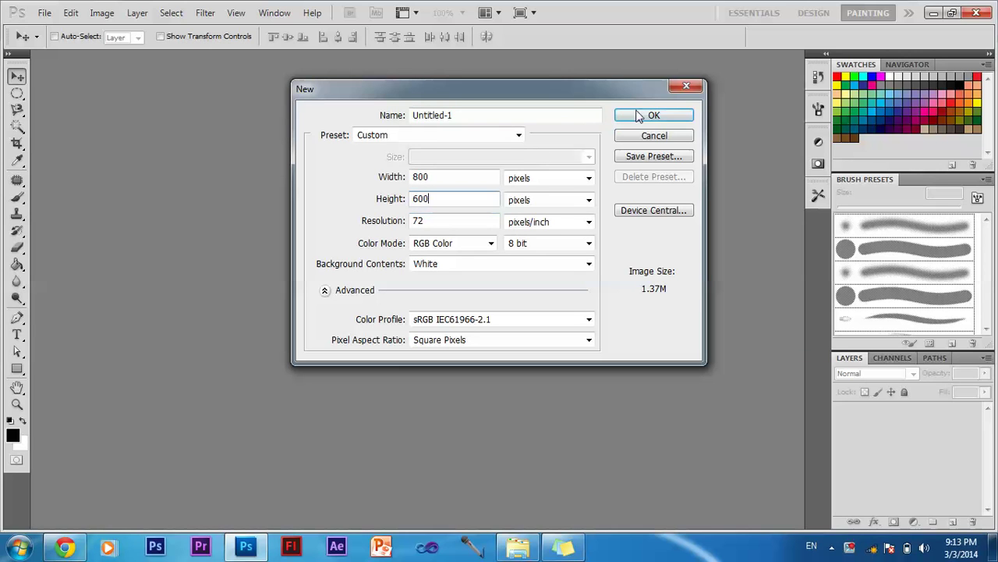
# Create the 800 × 600 pixel, 72 pixels/inch RGB document and convert its locked background into a regular layer.
pyautogui.click(640, 115)
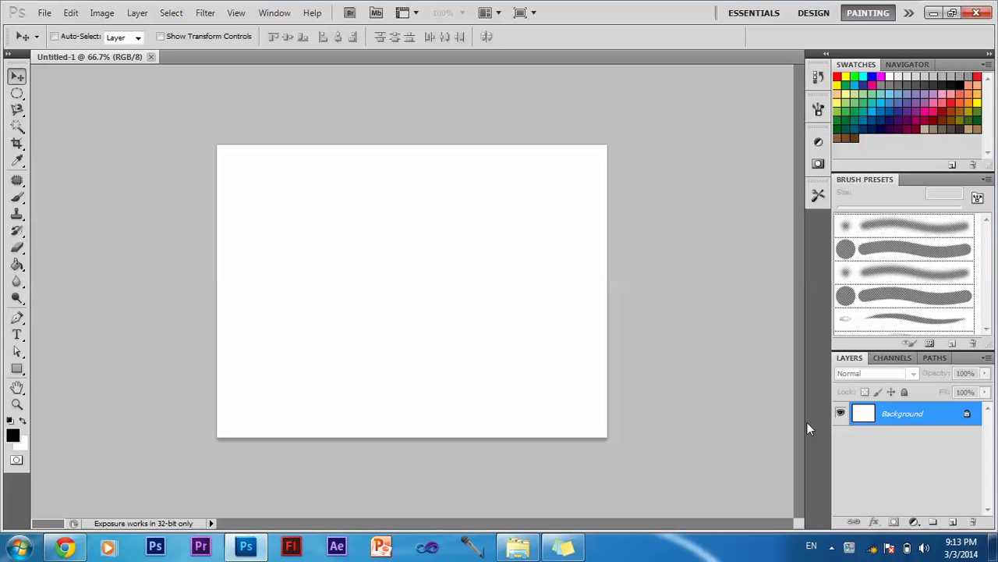
pyautogui.doubleClick(969, 413)
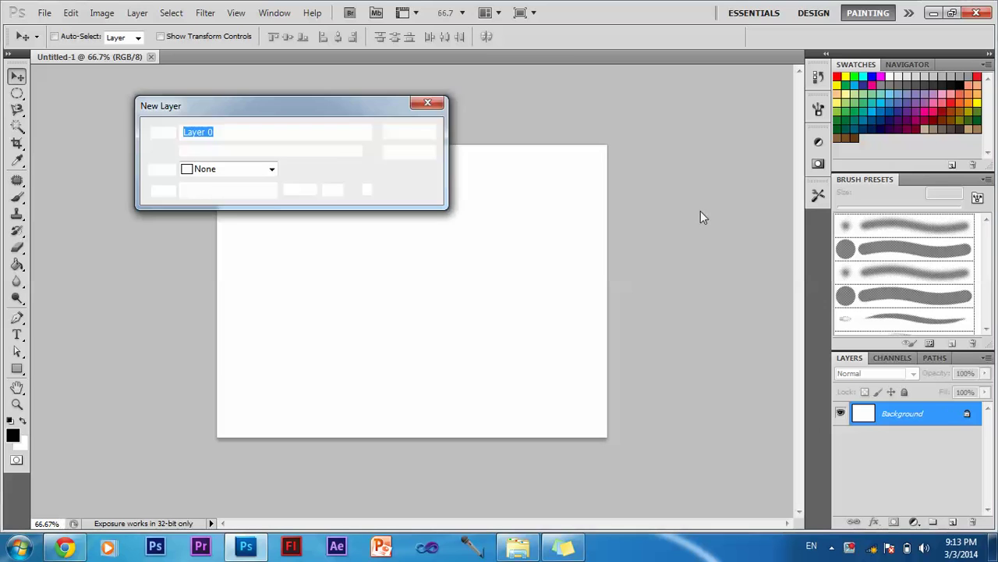
pyautogui.click(409, 132)
# Add a new layer and make a circular marquee selection in the left half of the canvas, vertically near its middle.
pyautogui.click(17, 404)
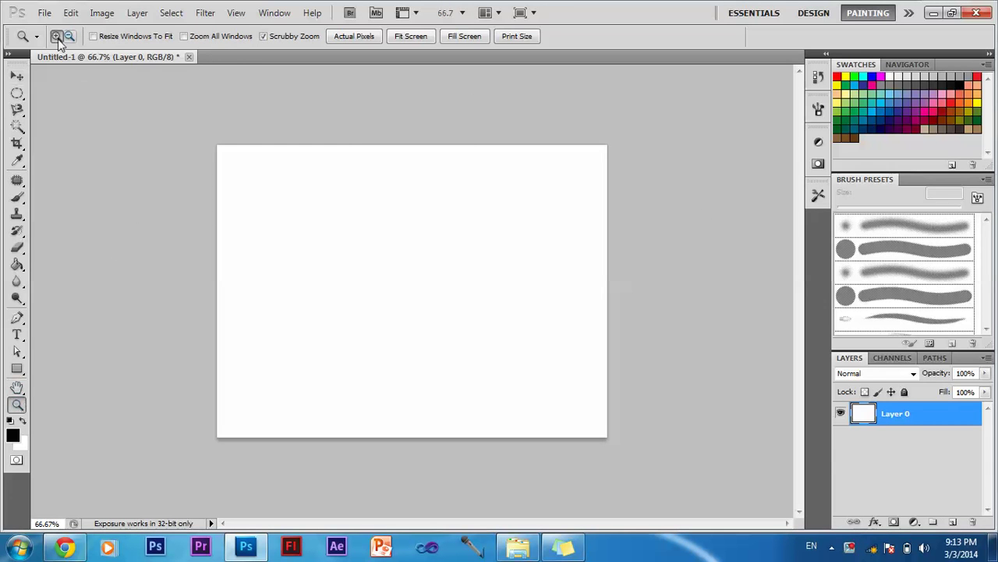
pyautogui.click(374, 281)
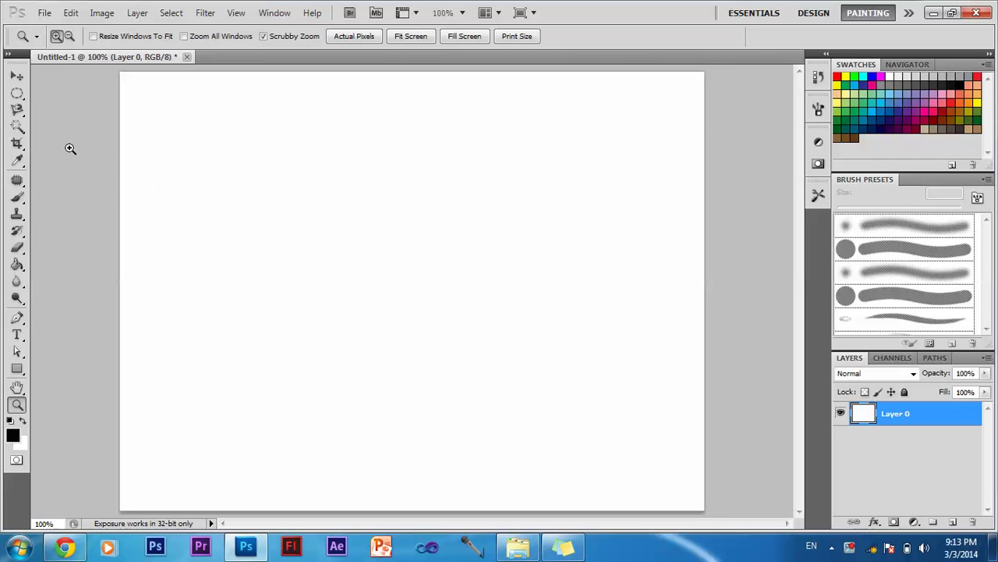
pyautogui.click(17, 93)
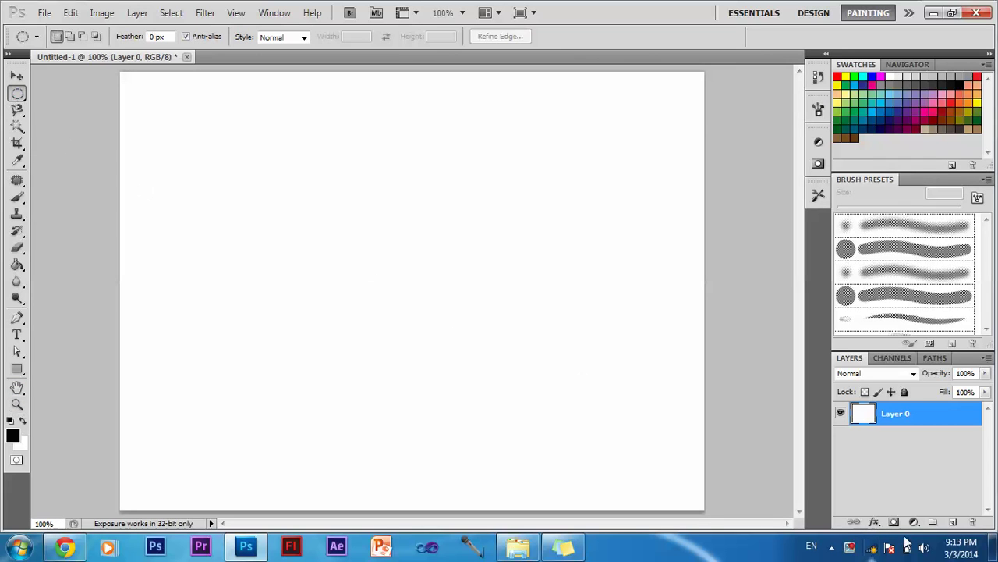
pyautogui.click(951, 522)
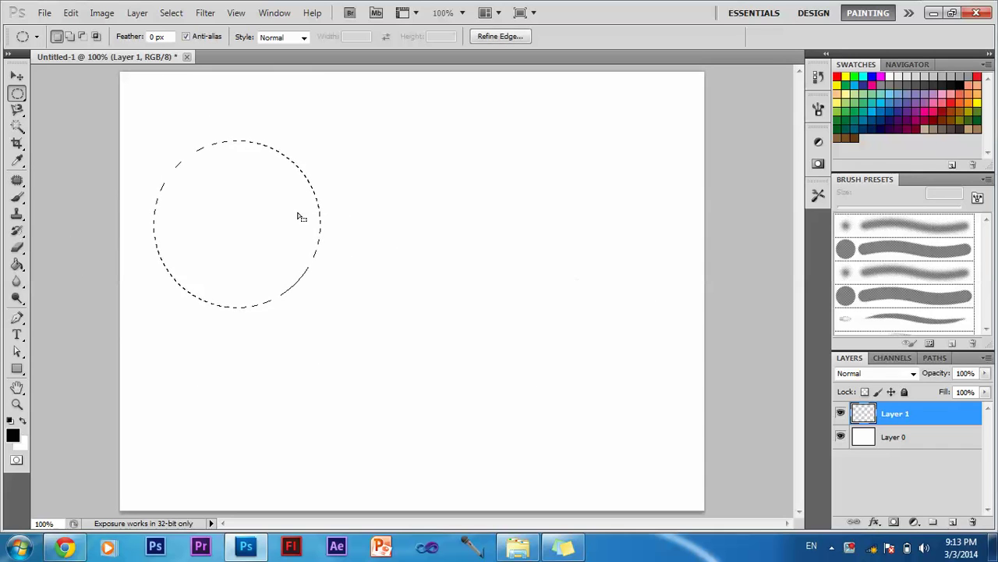
pyautogui.moveTo(292, 216); pyautogui.dragTo(312, 276)
pyautogui.moveTo(318, 318); pyautogui.dragTo(307, 305)
# Fill the circular selection on the new layer with pure red (RGB 255, 0, 0) and deselect it.
pyautogui.click(12, 436)
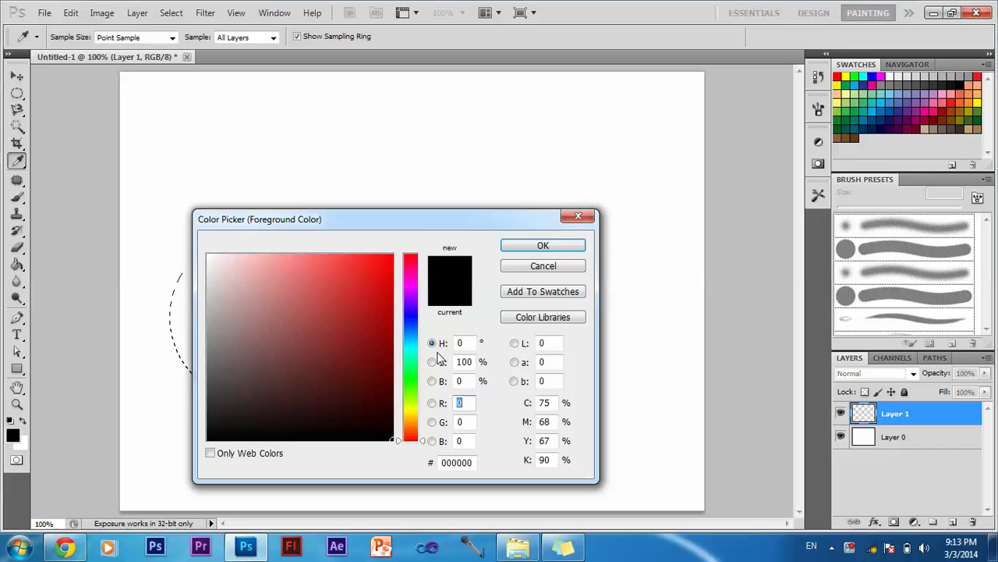
pyautogui.write('255')
pyautogui.press('Return')
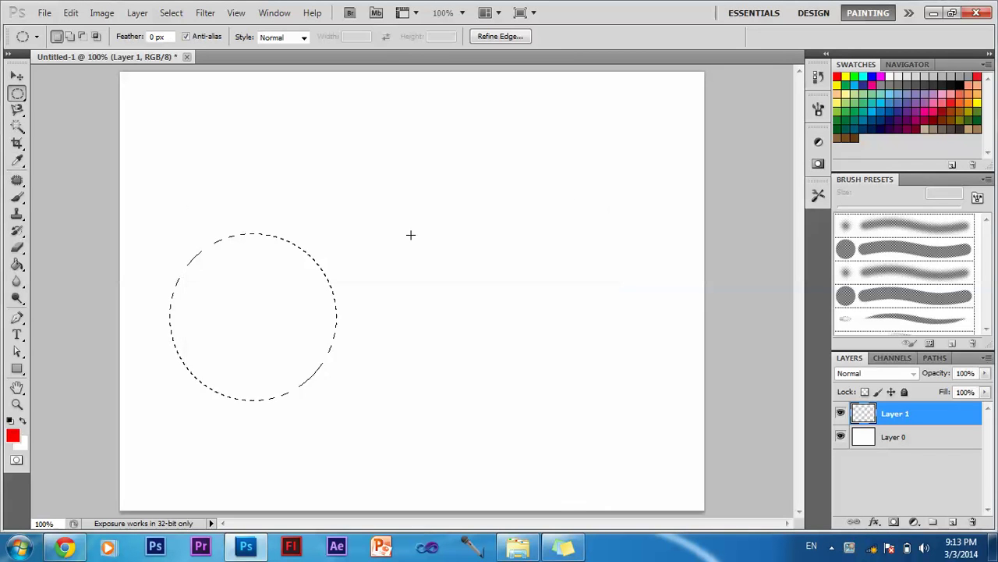
pyautogui.click(17, 265)
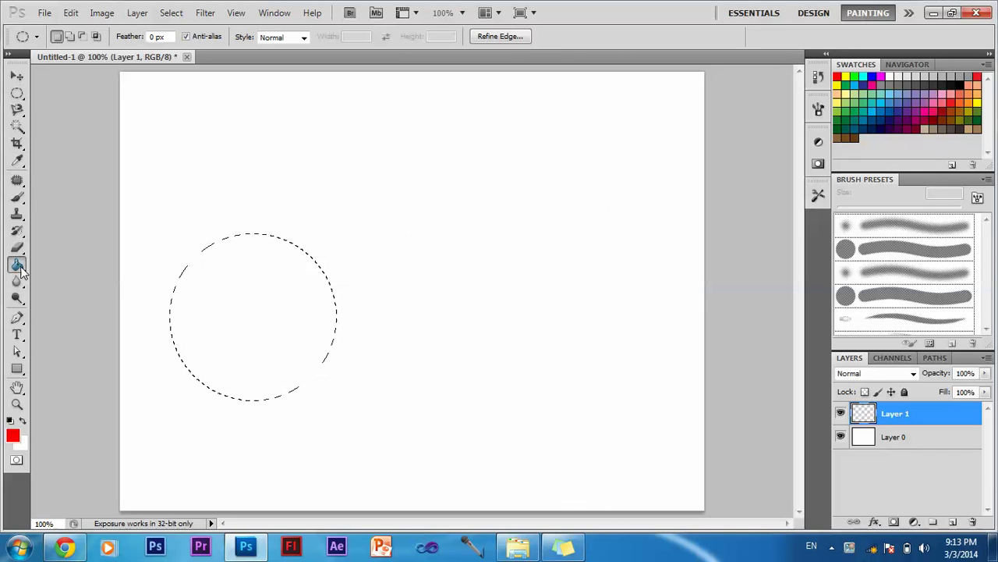
pyautogui.click(258, 287)
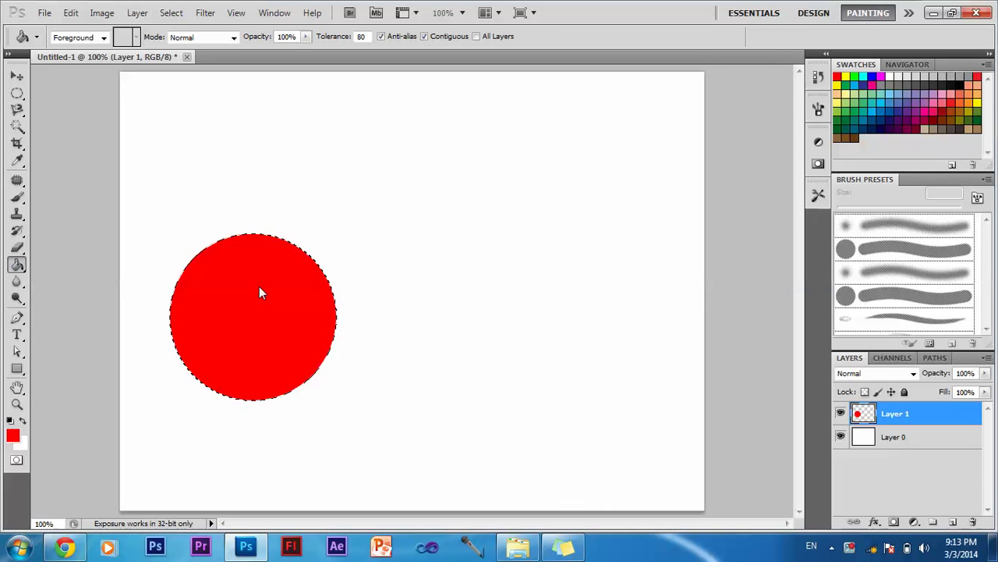
pyautogui.click(166, 13)
pyautogui.click(186, 48)
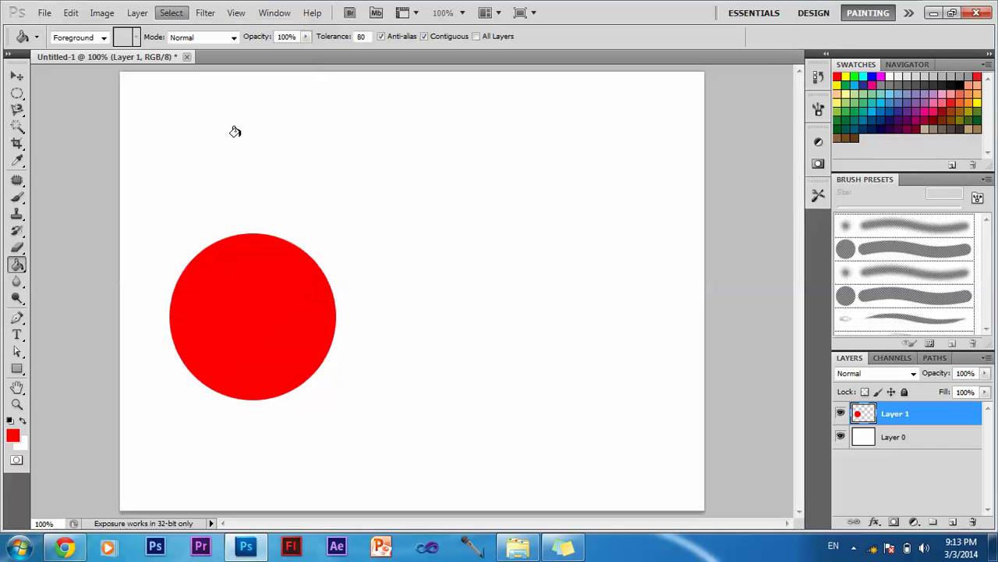
# Duplicate the red circle's layer twice, keeping the default layer names.
pyautogui.click(16, 78)
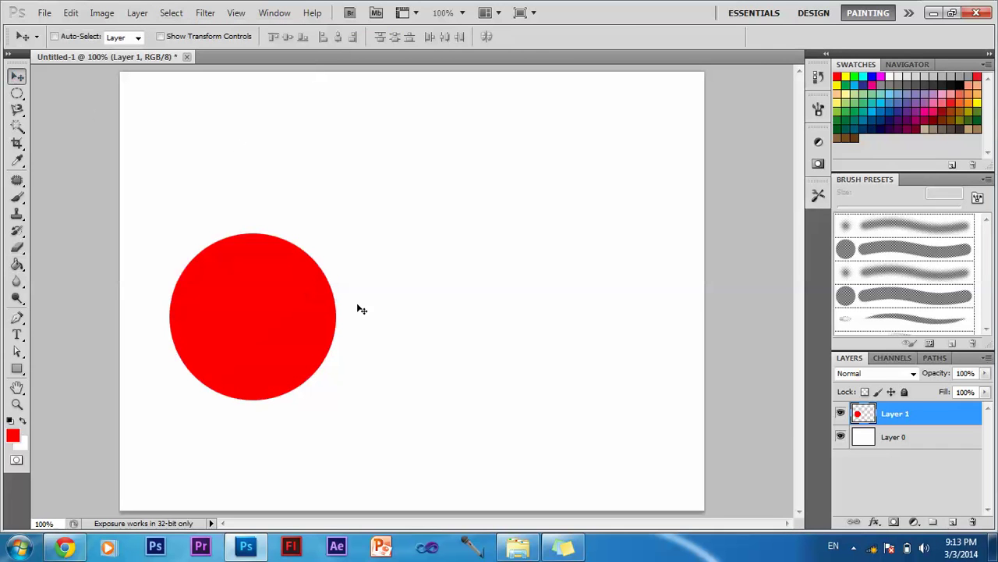
pyautogui.rightClick(898, 413)
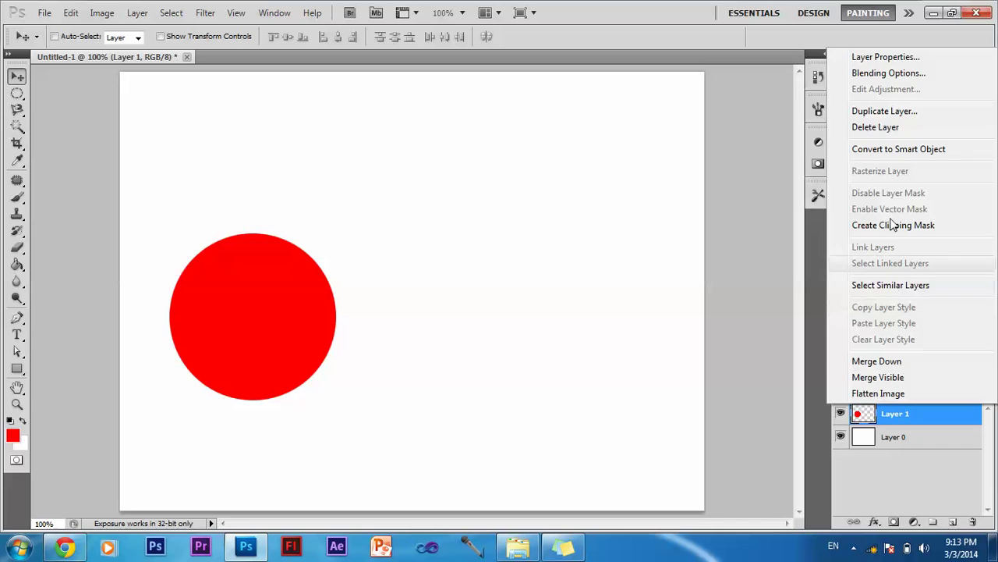
pyautogui.click(893, 109)
pyautogui.press('Return')
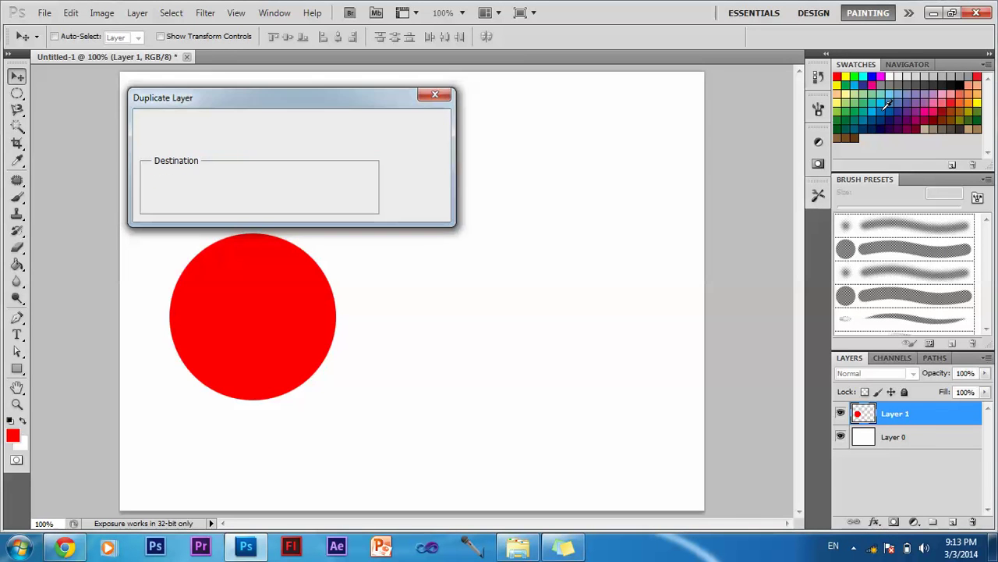
pyautogui.rightClick(919, 418)
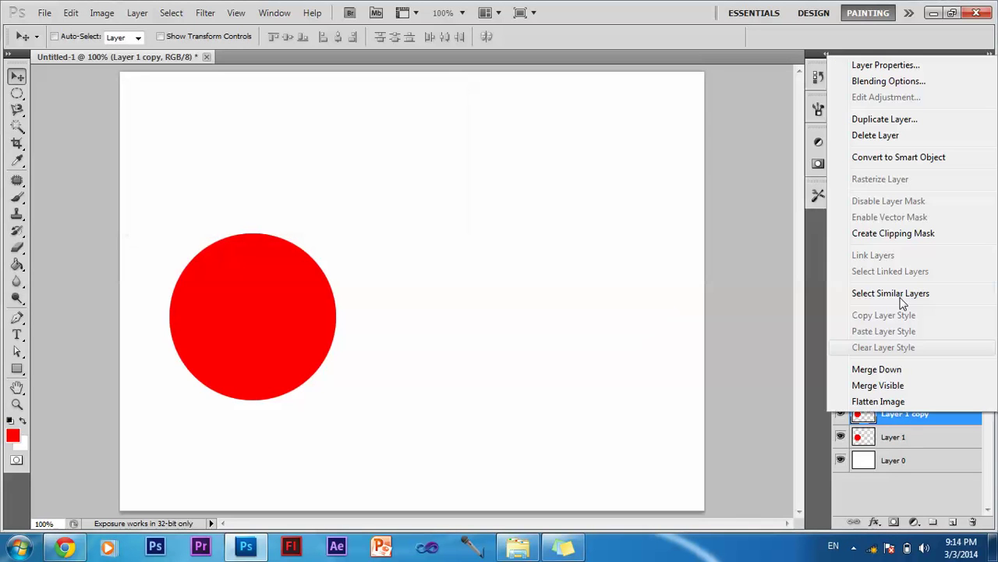
pyautogui.click(882, 117)
pyautogui.press('Return')
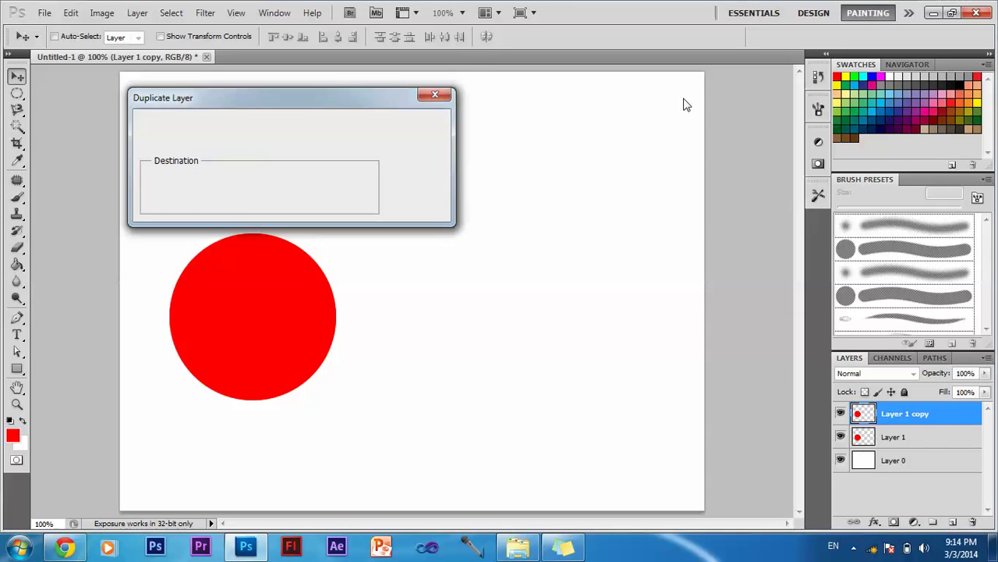
# Move the two circle copies horizontally to form a row of three circles with the original.
pyautogui.moveTo(519, 316); pyautogui.dragTo(632, 303)
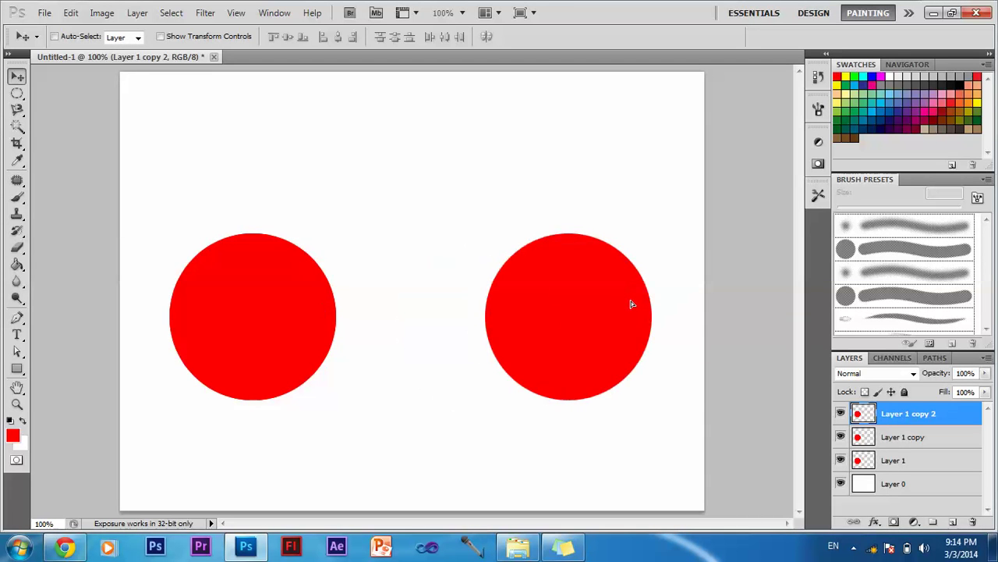
pyautogui.keyDown('ctrl'); pyautogui.click(263, 302); pyautogui.keyUp('ctrl')
pyautogui.moveTo(264, 302); pyautogui.dragTo(416, 298)
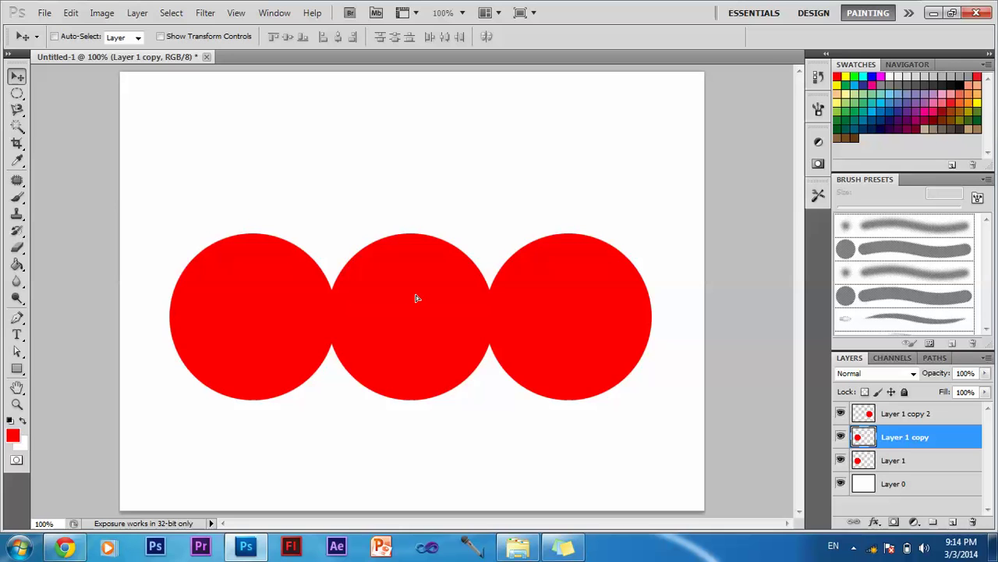
# Delete both duplicated circle layers, keeping only the original red circle.
pyautogui.press('Delete')
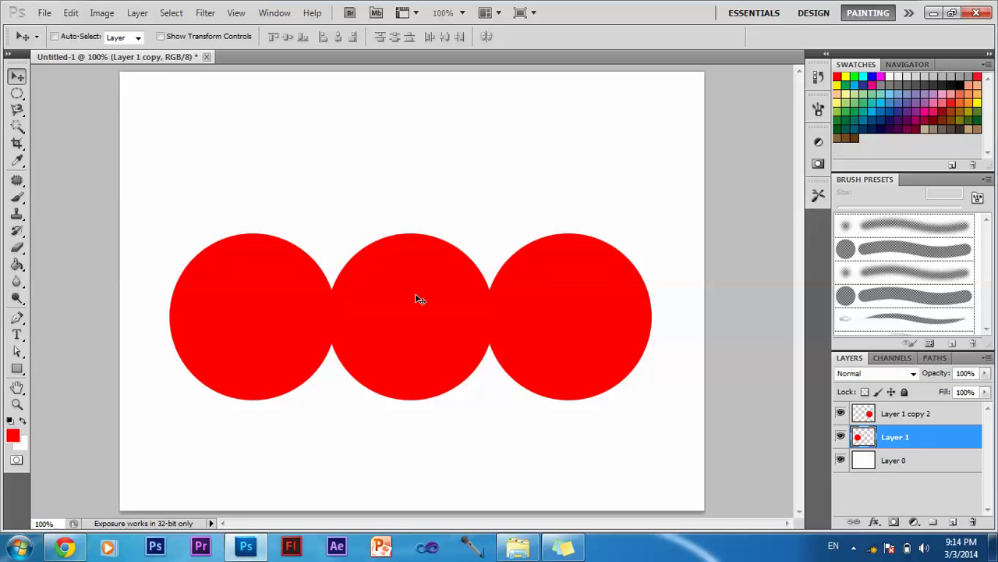
pyautogui.keyDown('ctrl'); pyautogui.click(501, 299); pyautogui.keyUp('ctrl')
pyautogui.hotkey('ctrl', 'e')
pyautogui.hotkey('ctrl', 'z')
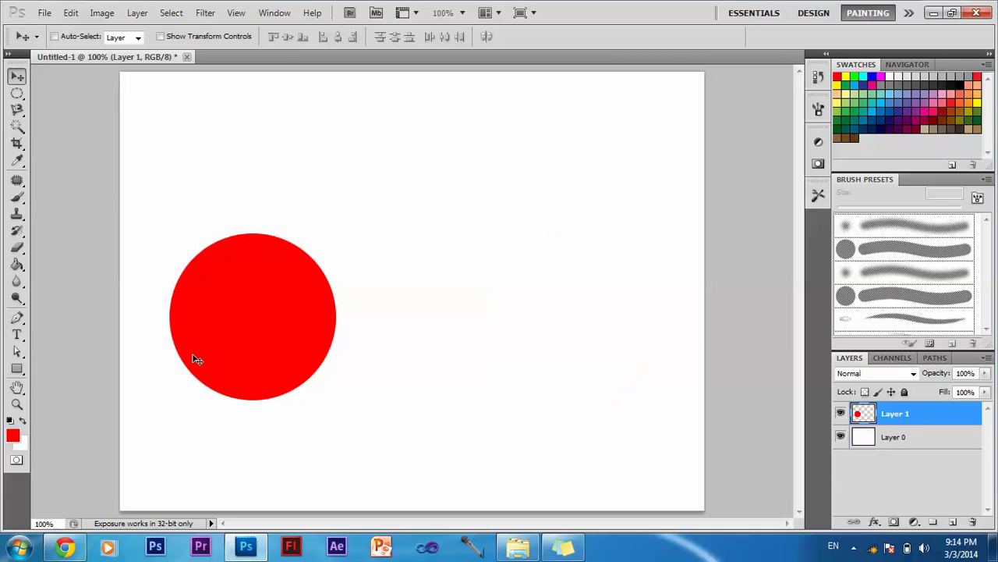
# Select the red circle with the Magic Wand and scale the selection about its centre to about 72%.
pyautogui.click(18, 128)
pyautogui.click(303, 303)
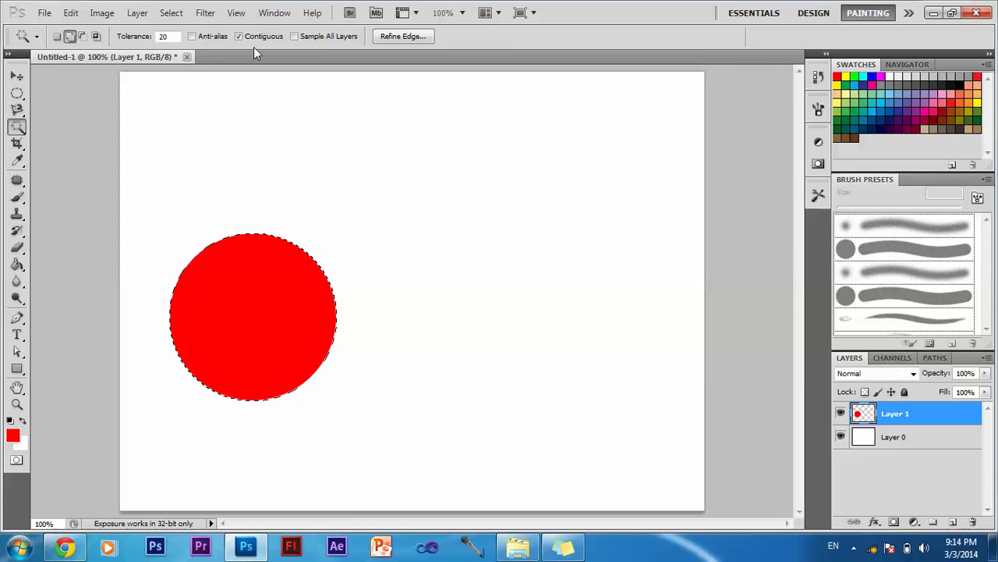
pyautogui.click(172, 14)
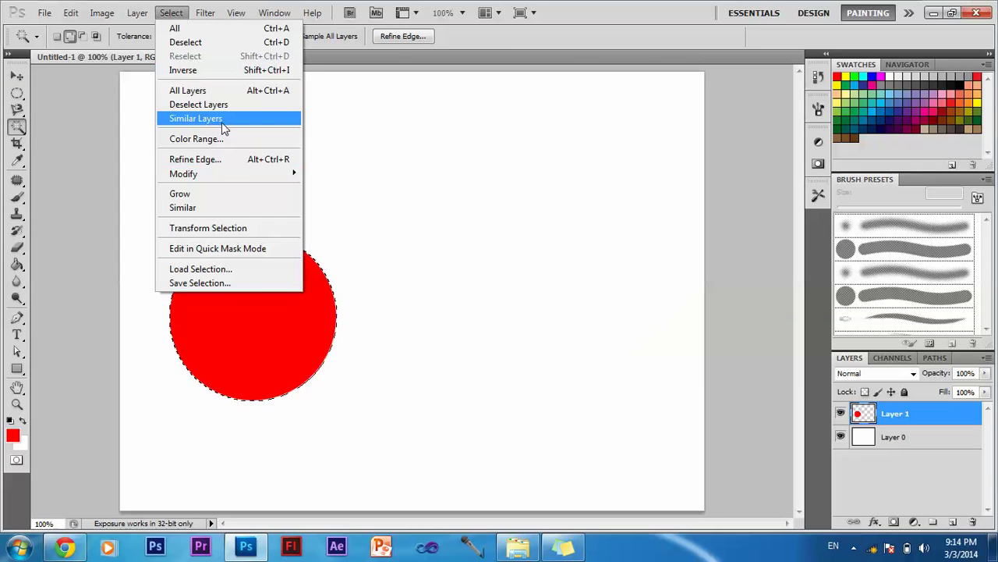
pyautogui.click(221, 228)
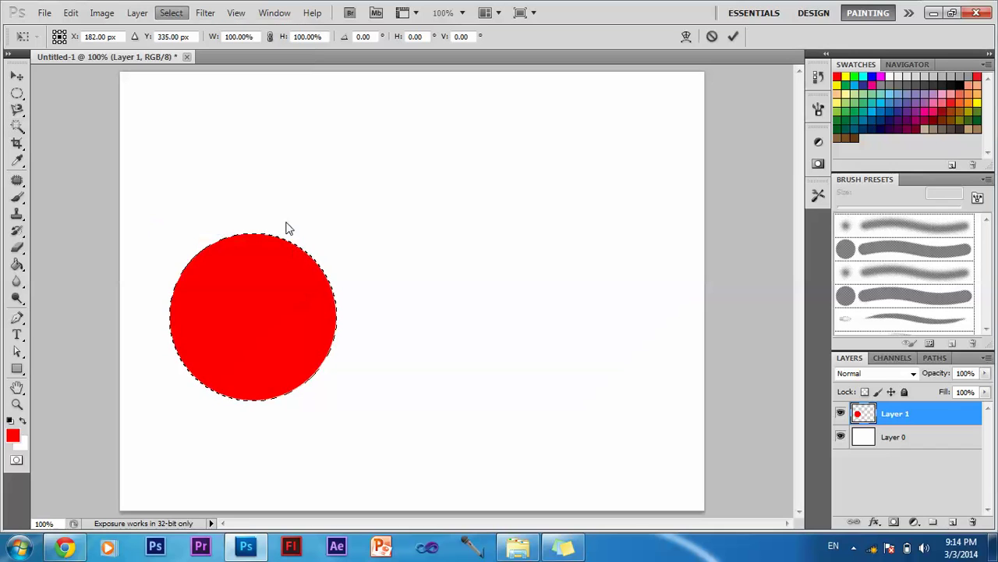
pyautogui.moveTo(336, 233); pyautogui.dragTo(312, 253)
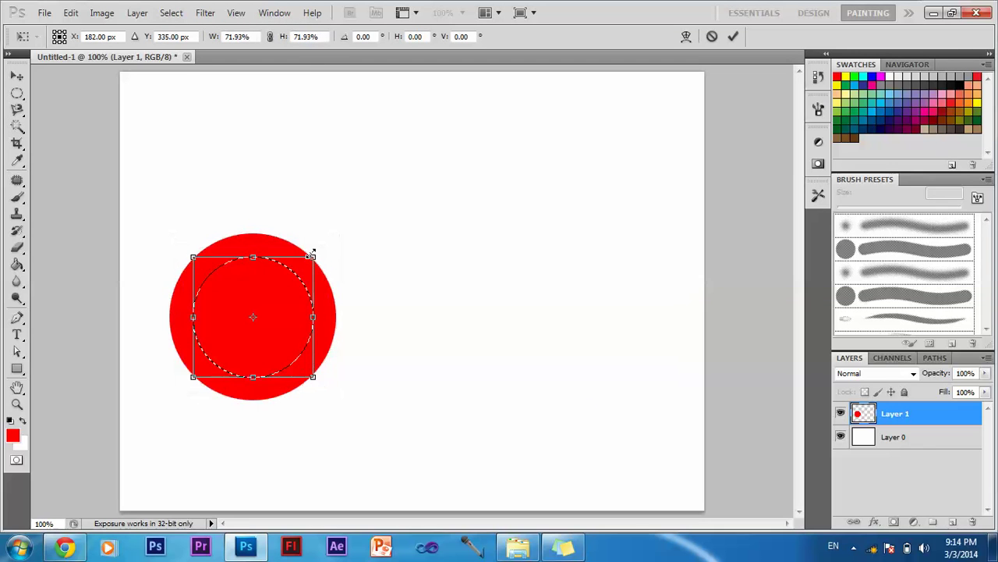
pyautogui.press('Return')
# Delete the red area inside the reduced selection to leave a ring, and deselect it.
pyautogui.press('Delete')
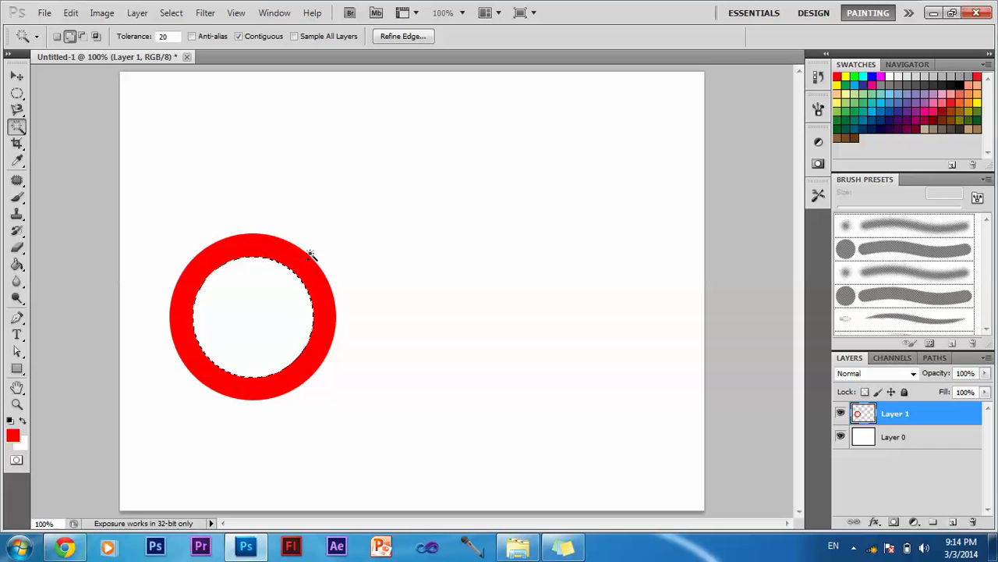
pyautogui.click(166, 13)
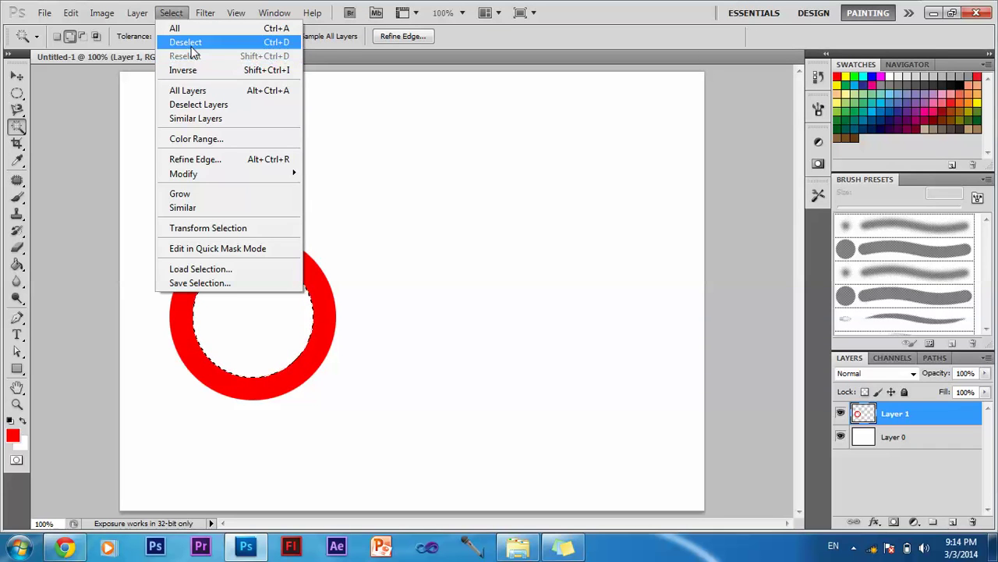
pyautogui.click(191, 41)
# Duplicate the red ring's layer under the name "blue".
pyautogui.click(17, 76)
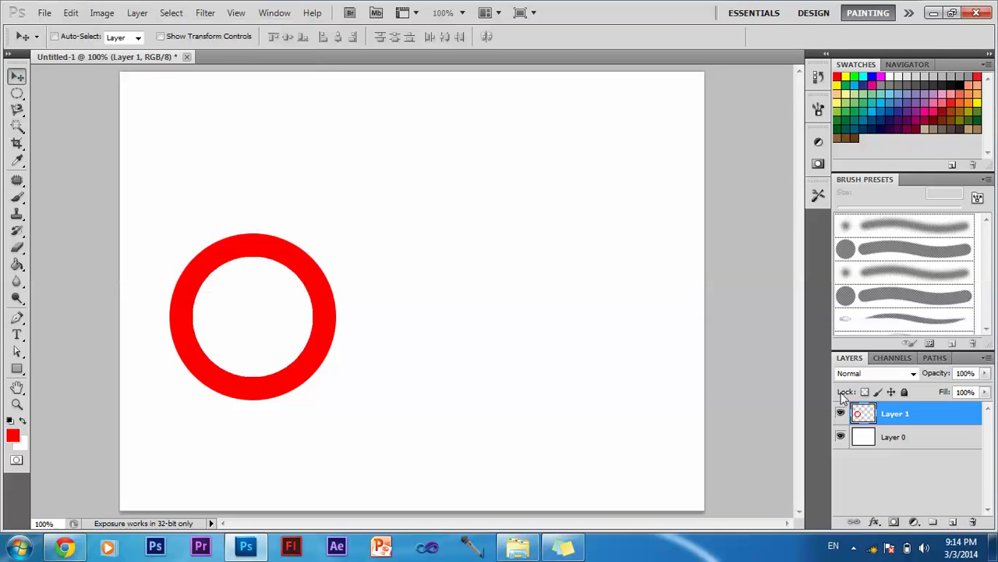
pyautogui.rightClick(891, 412)
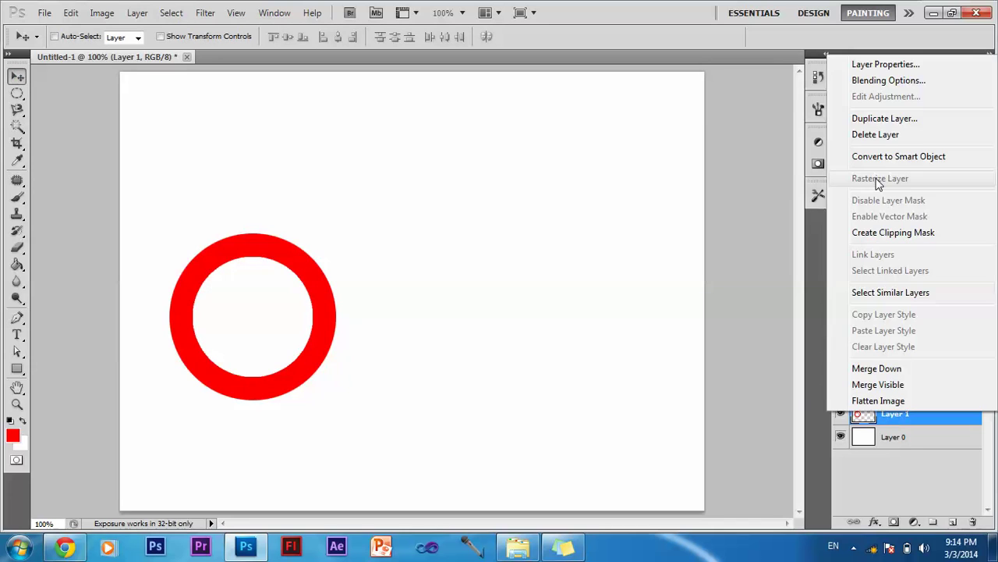
pyautogui.click(873, 117)
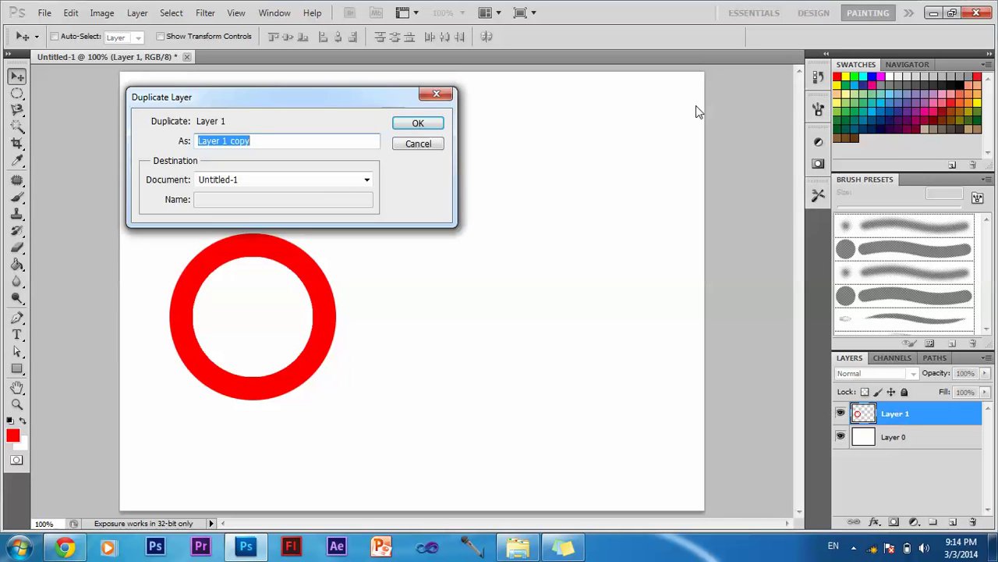
pyautogui.write('blue')
pyautogui.press('Return')
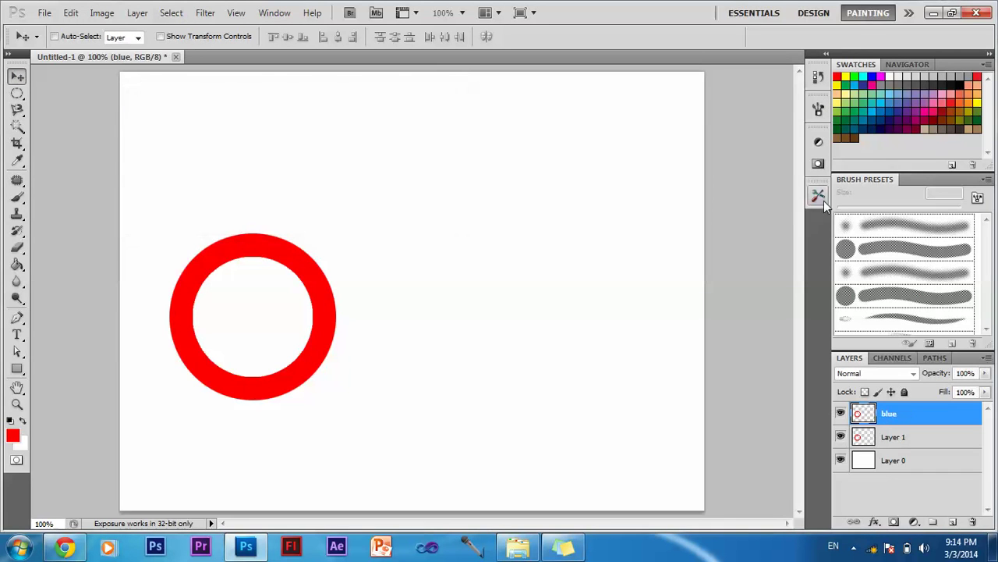
# Duplicate the "blue" layer under the name "green".
pyautogui.rightClick(936, 416)
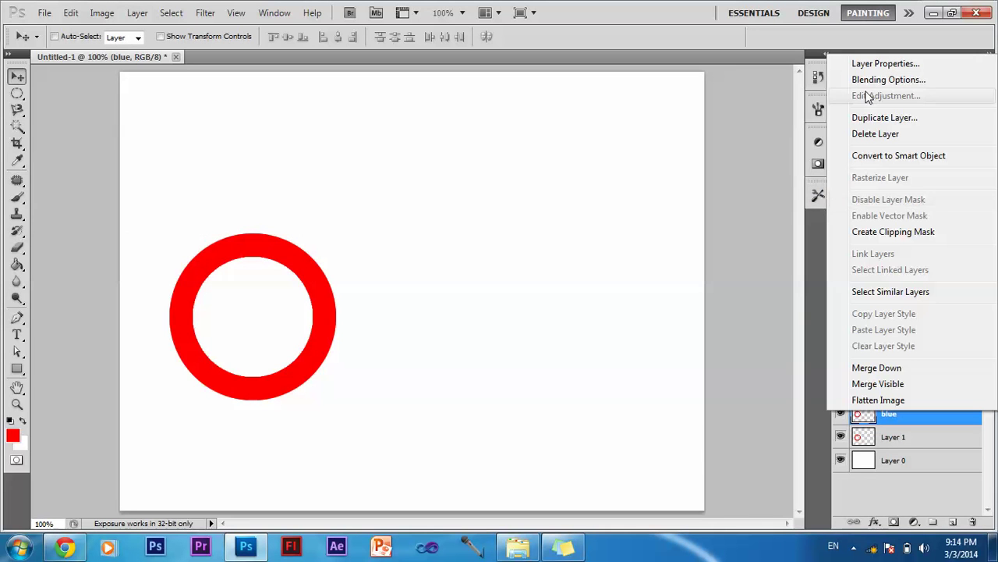
pyautogui.click(879, 119)
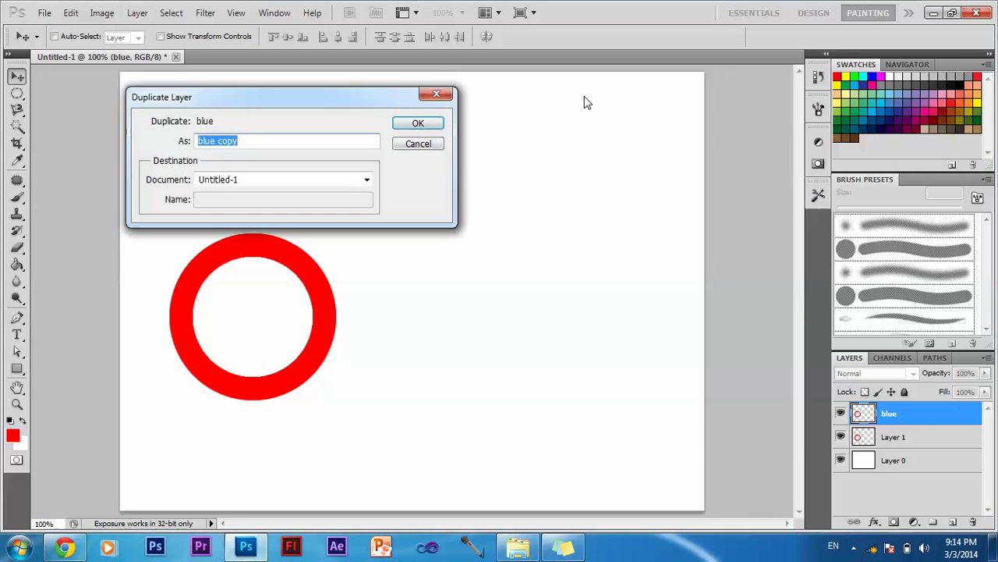
pyautogui.write('o')
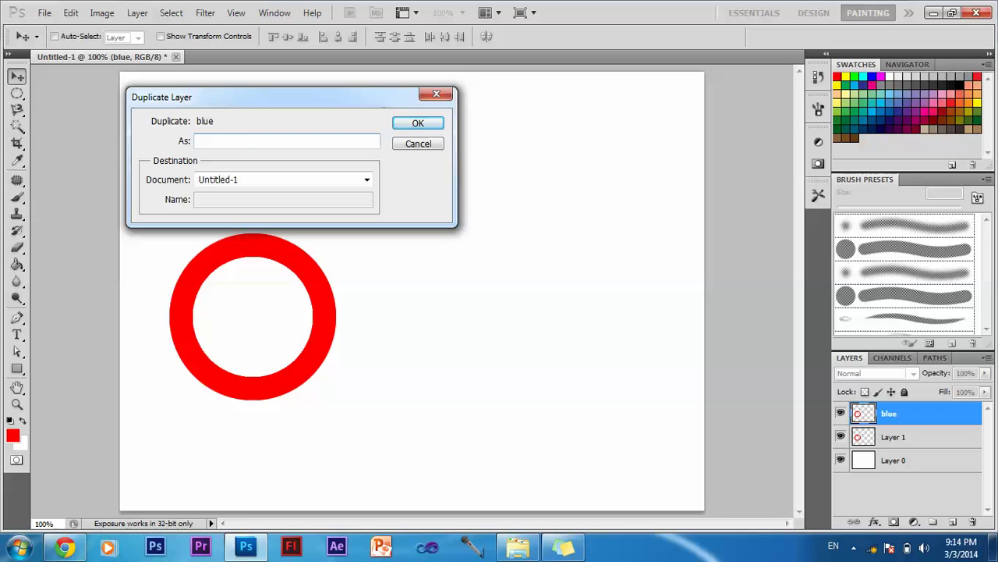
pyautogui.write('reen')
pyautogui.press('Return')
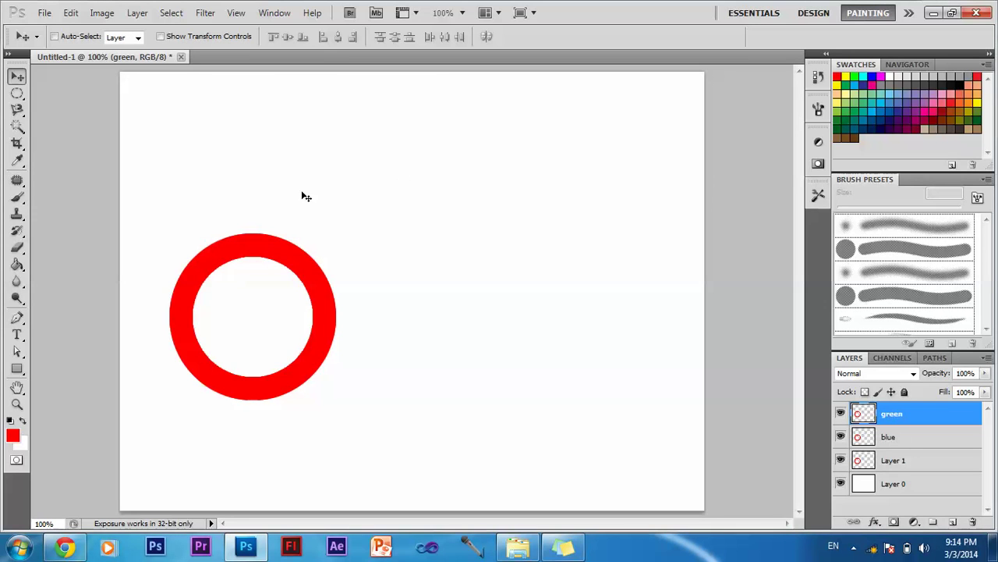
# Move the rings on the "blue" and "green" layers sideways to form a horizontal row of three overlapping rings, with blue in the middle.
pyautogui.moveTo(324, 291); pyautogui.dragTo(632, 291)
pyautogui.keyDown('ctrl'); pyautogui.click(326, 318); pyautogui.keyUp('ctrl')
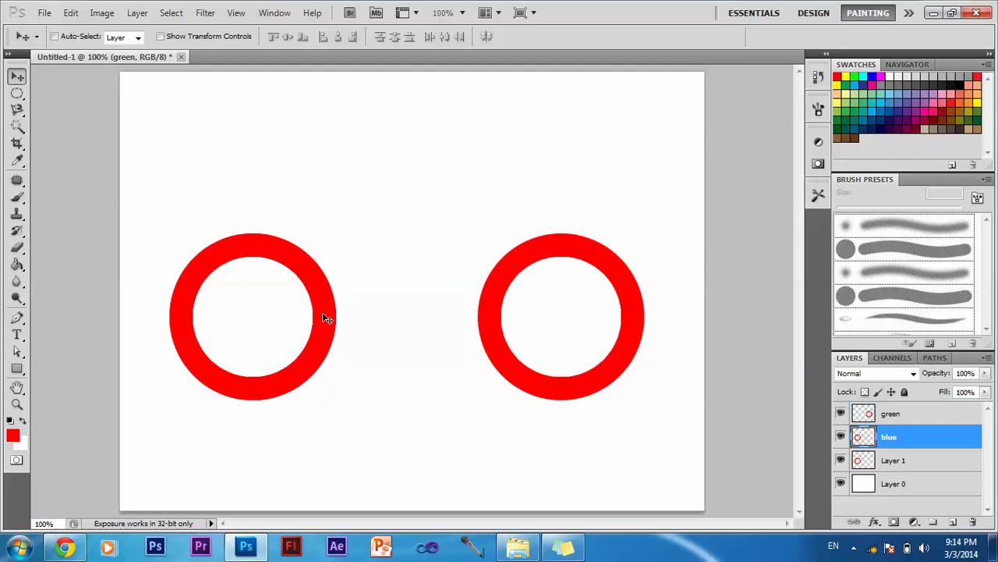
pyautogui.moveTo(414, 320); pyautogui.dragTo(390, 316)
pyautogui.keyDown('ctrl'); pyautogui.click(501, 316); pyautogui.keyUp('ctrl')
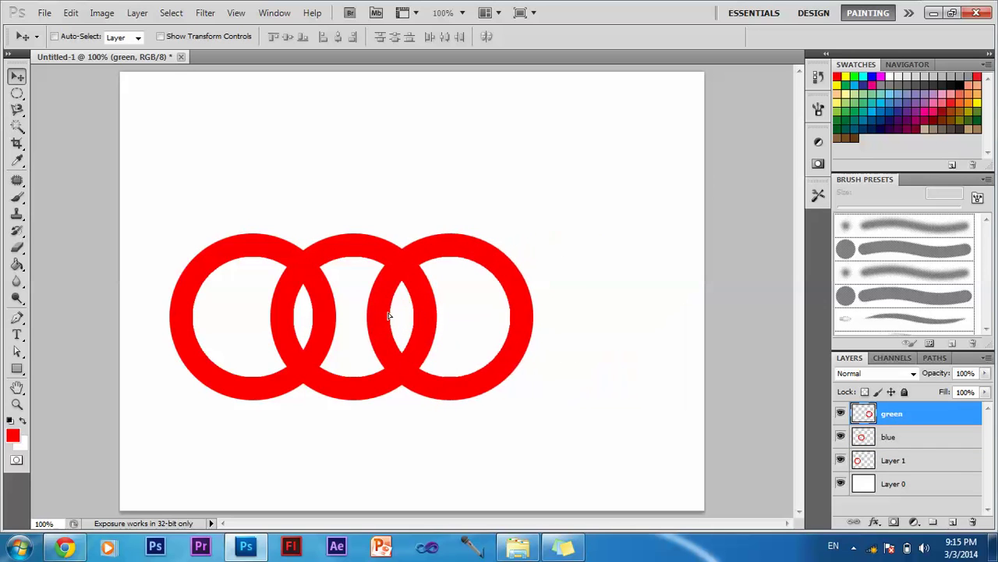
# Lock the "blue" layer's transparent pixels, set the foreground colour to blue and fill the middle ring with it.
pyautogui.click(875, 460)
pyautogui.click(870, 437)
pyautogui.click(865, 391)
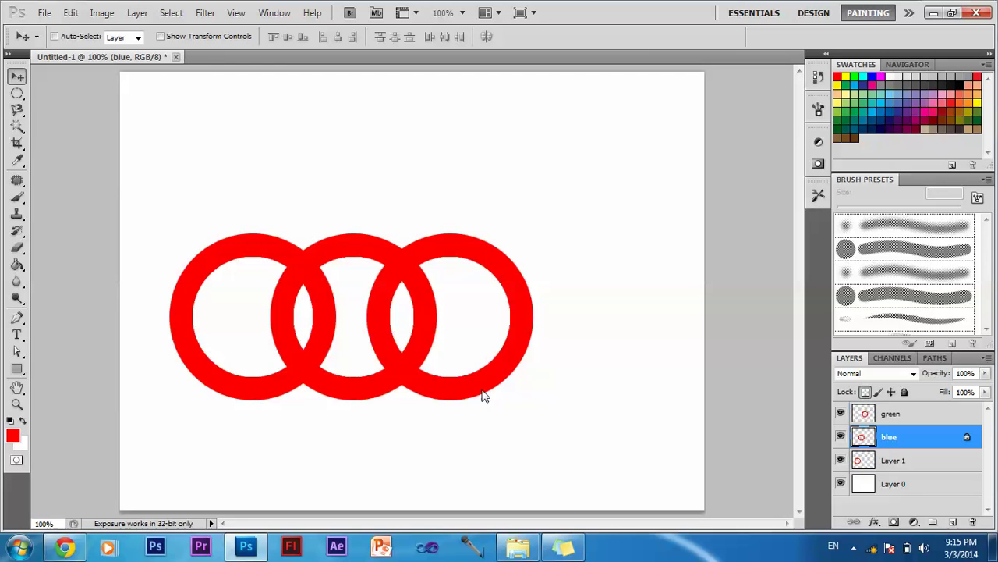
pyautogui.click(11, 438)
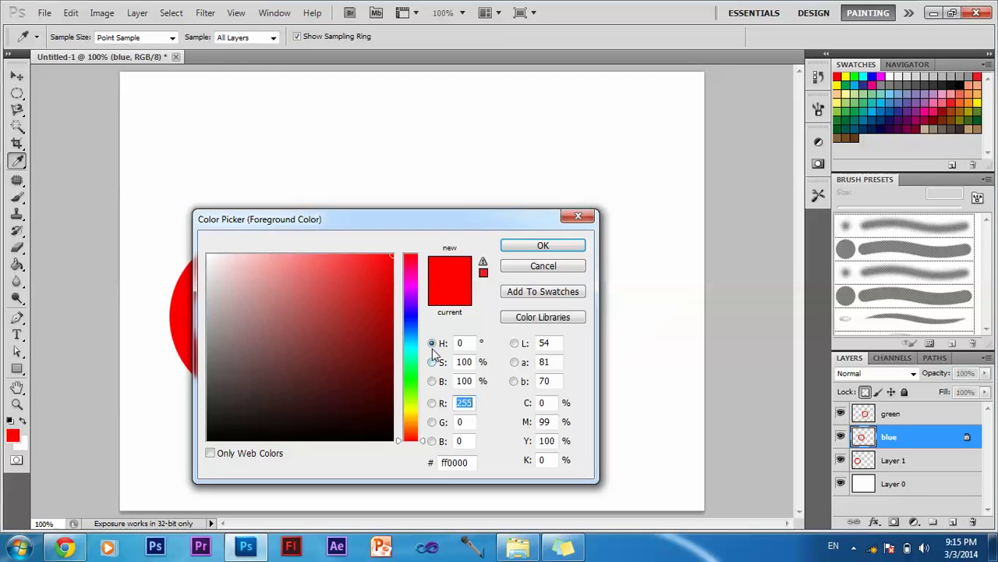
pyautogui.click(410, 321)
pyautogui.press('Return')
pyautogui.press('v')
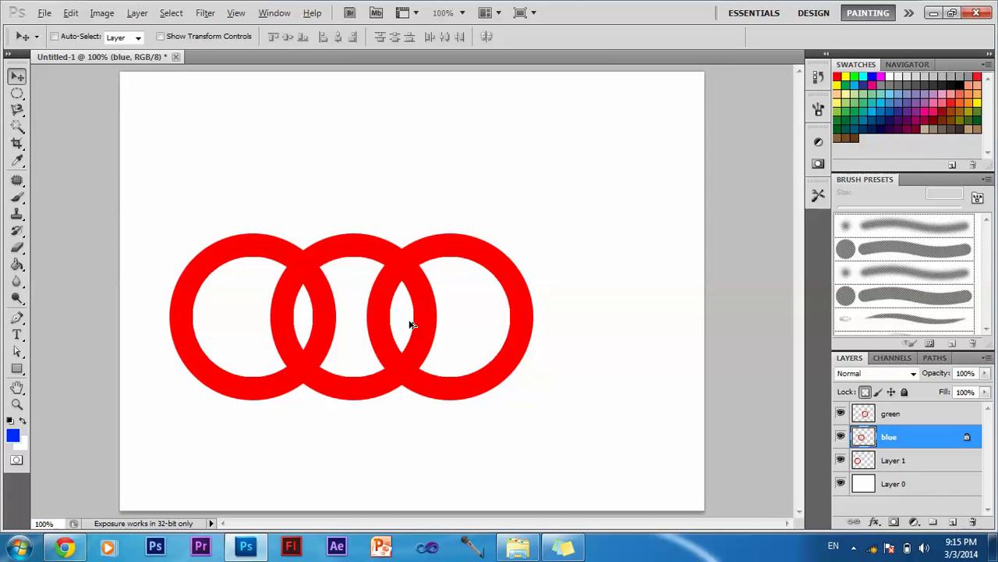
pyautogui.hotkey('alt', 'BackSpace')
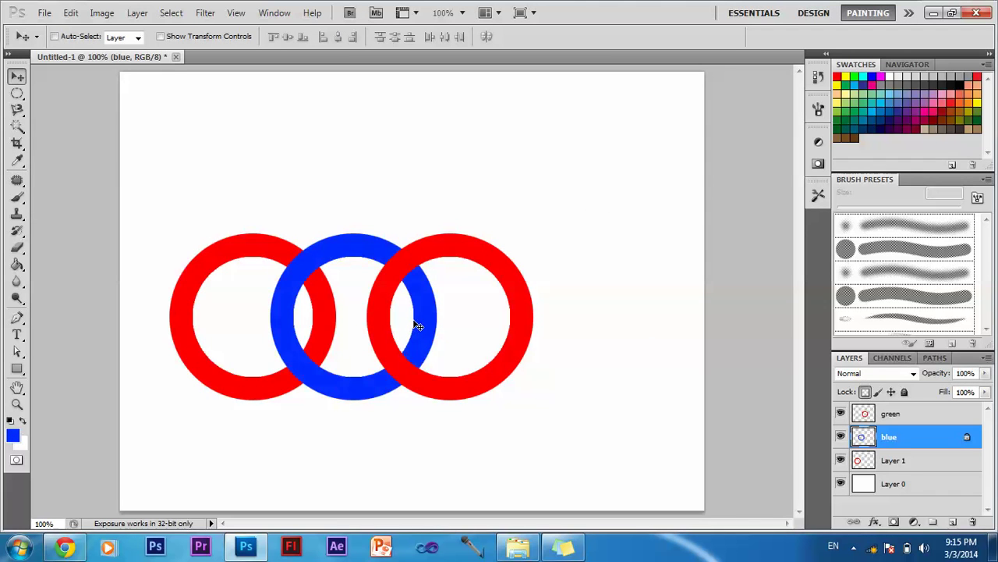
# Set the foreground colour to bright green and fill the ring on the "green" layer using the Paint Bucket.
pyautogui.click(895, 418)
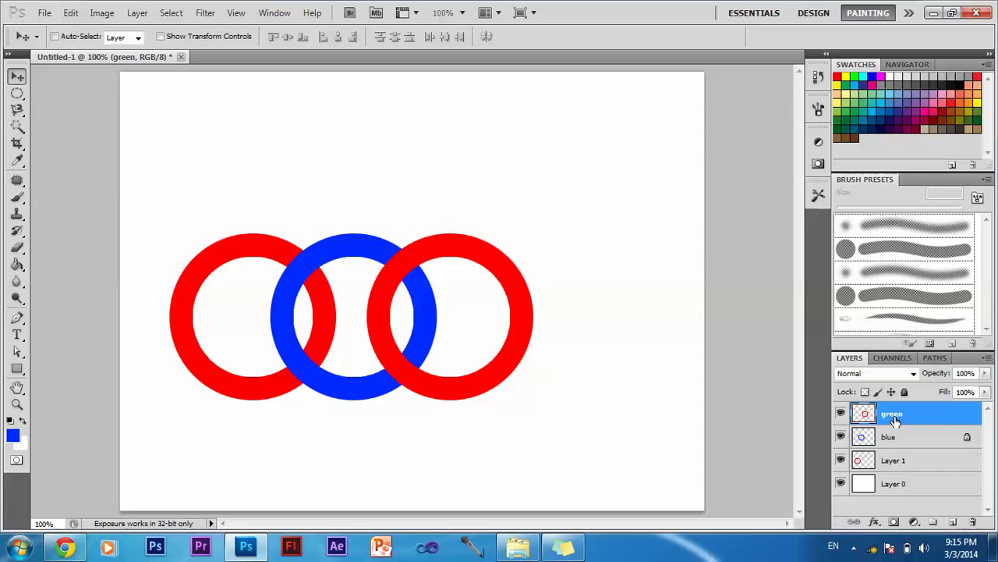
pyautogui.click(13, 436)
pyautogui.click(417, 378)
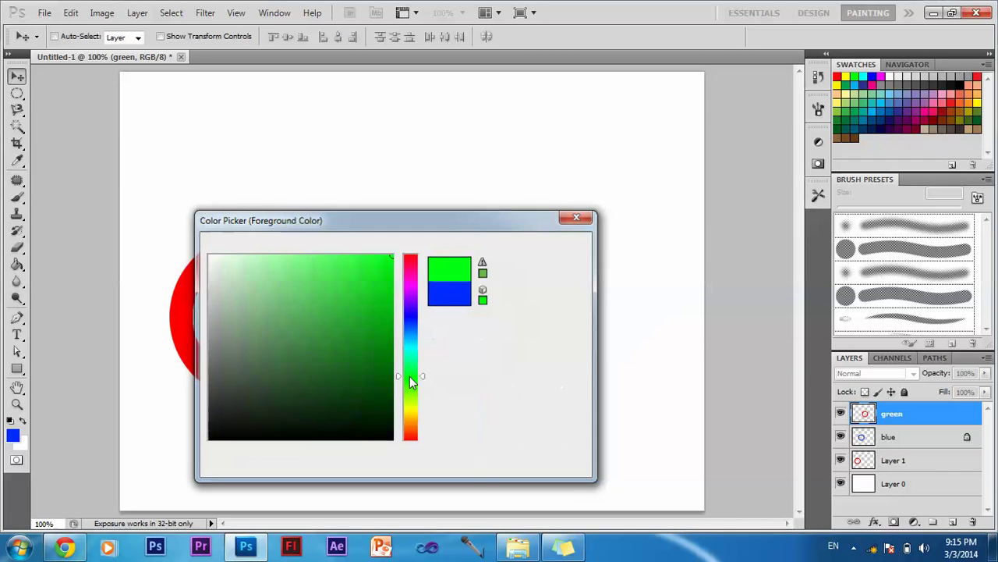
pyautogui.press('Return')
pyautogui.click(17, 265)
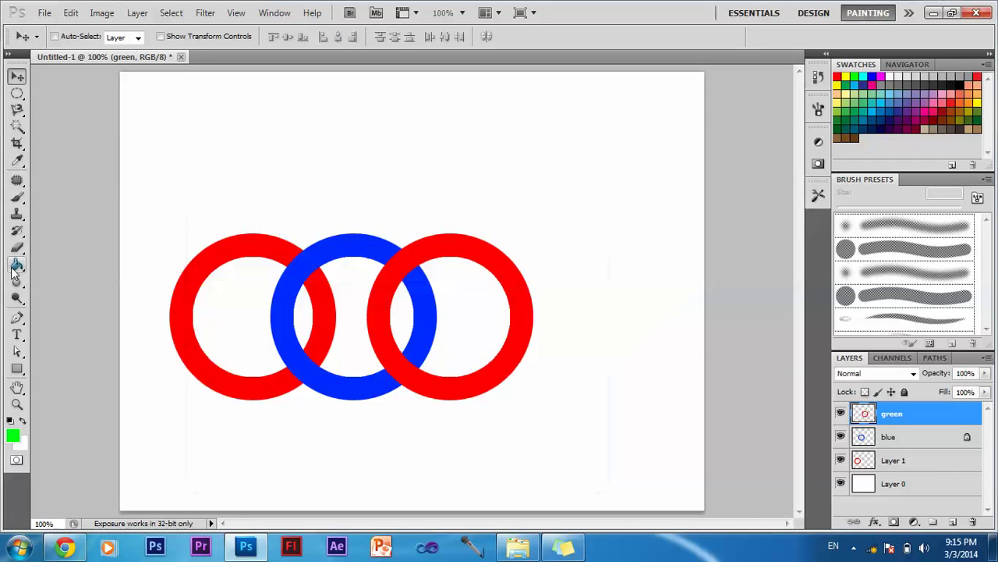
pyautogui.click(399, 258)
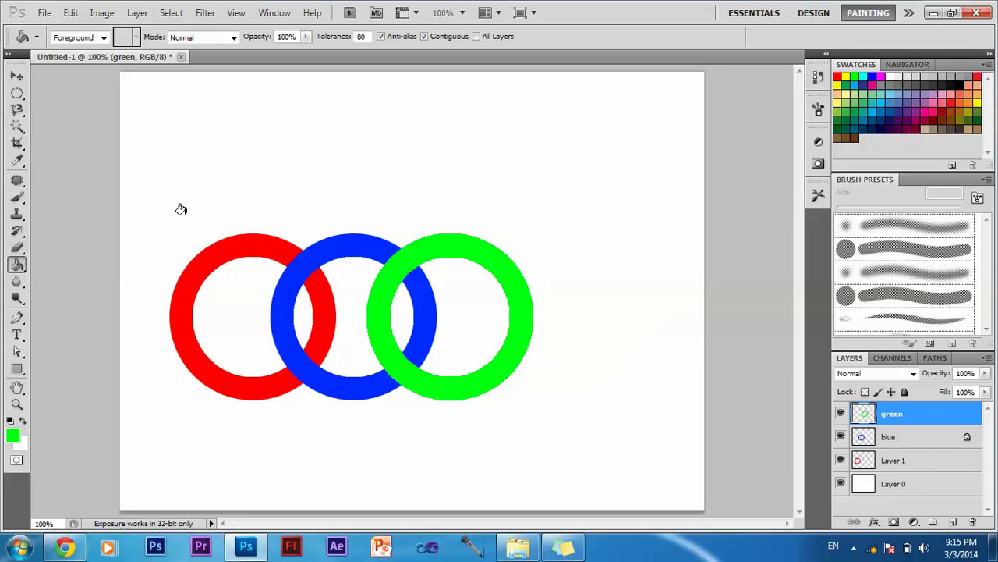
pyautogui.click(16, 78)
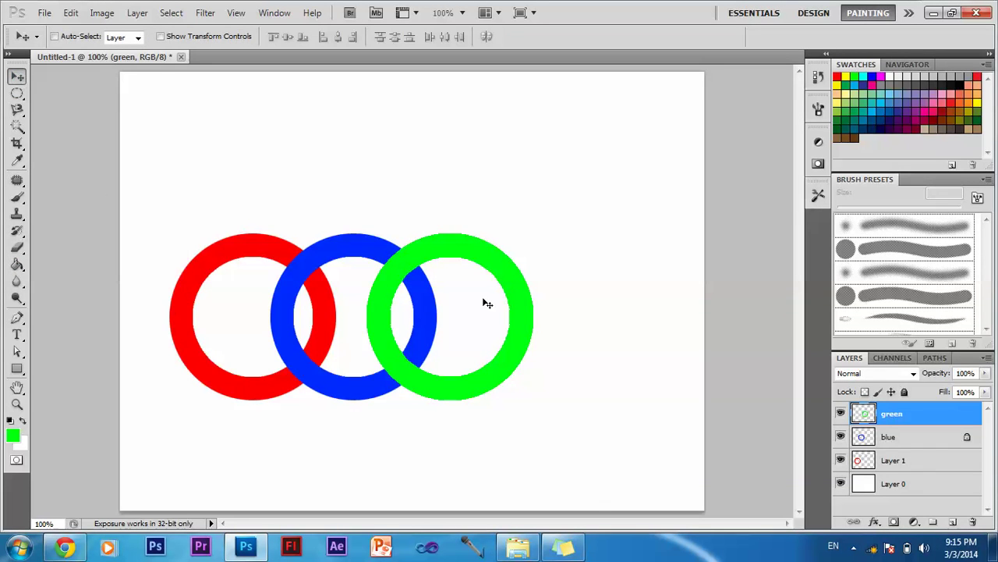
# Unlock the "blue" layer's transparent pixels and select the blue ring with the Magic Wand.
pyautogui.click(862, 440)
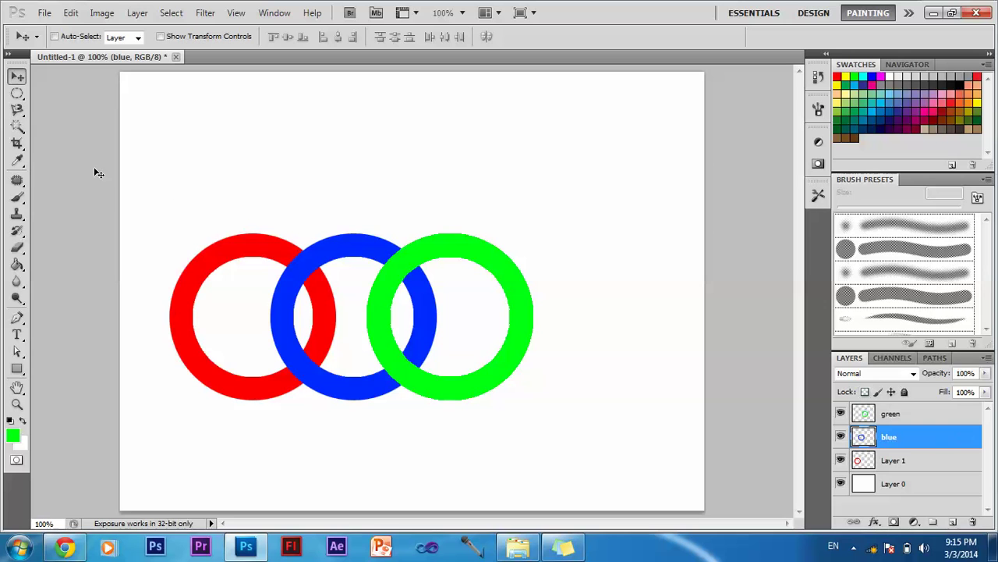
pyautogui.click(17, 126)
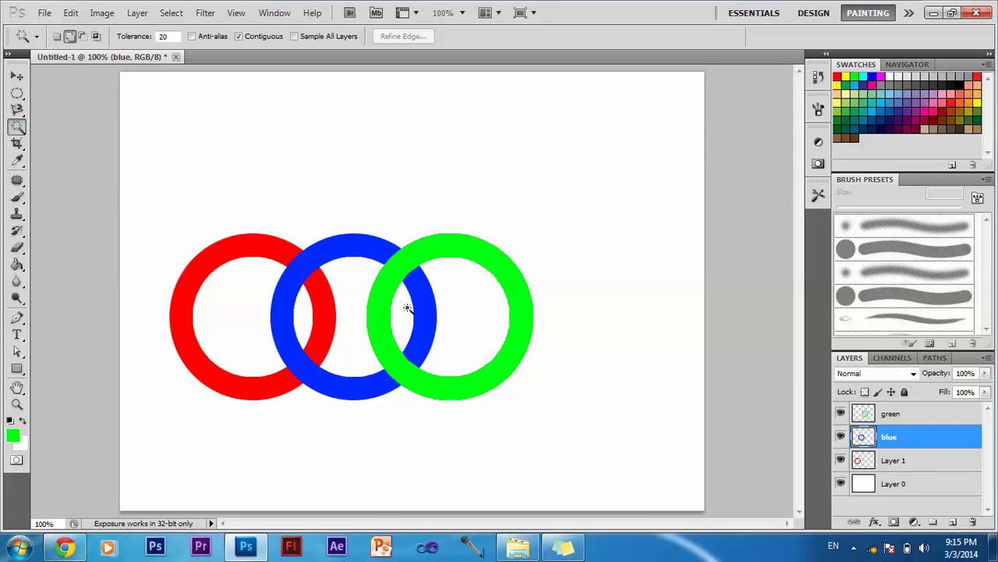
pyautogui.click(435, 322)
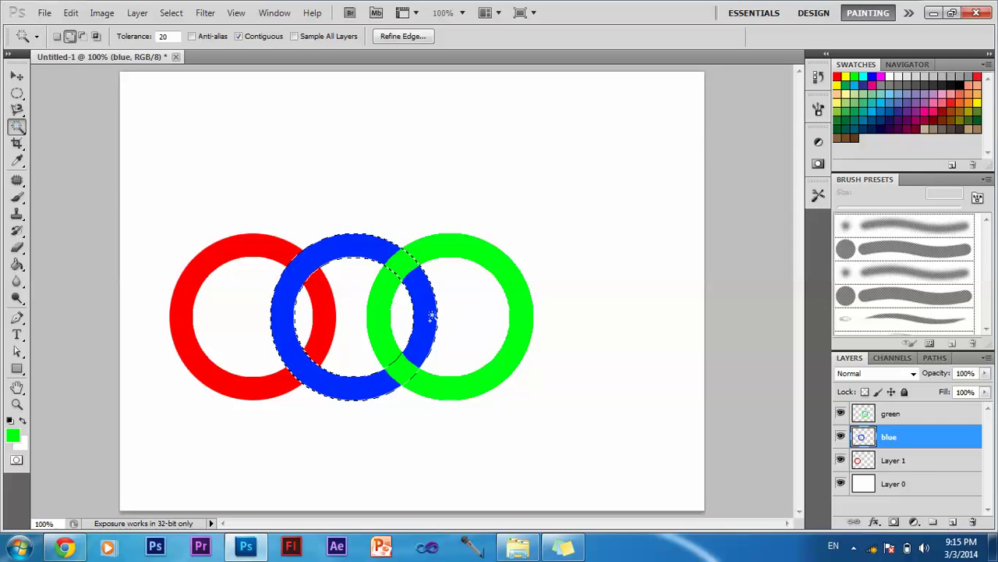
# On the "green" layer, erase the upper overlap with the blue ring inside the selection, and deselect.
pyautogui.click(889, 415)
pyautogui.click(17, 248)
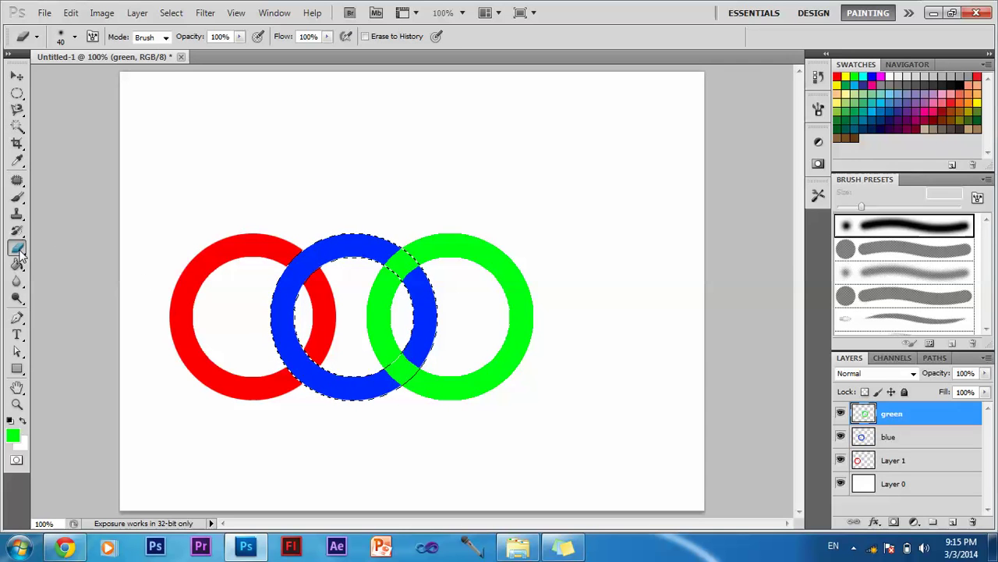
pyautogui.moveTo(357, 278)
pyautogui.mouseDown()
pyautogui.moveTo(388, 266)
pyautogui.moveTo(439, 286)
pyautogui.mouseUp()
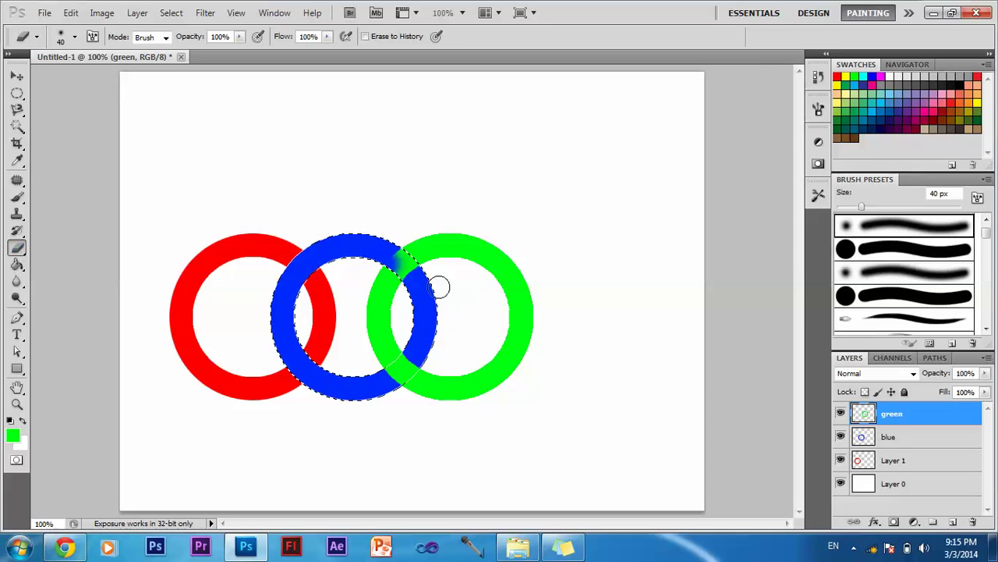
pyautogui.moveTo(375, 238); pyautogui.dragTo(405, 258)
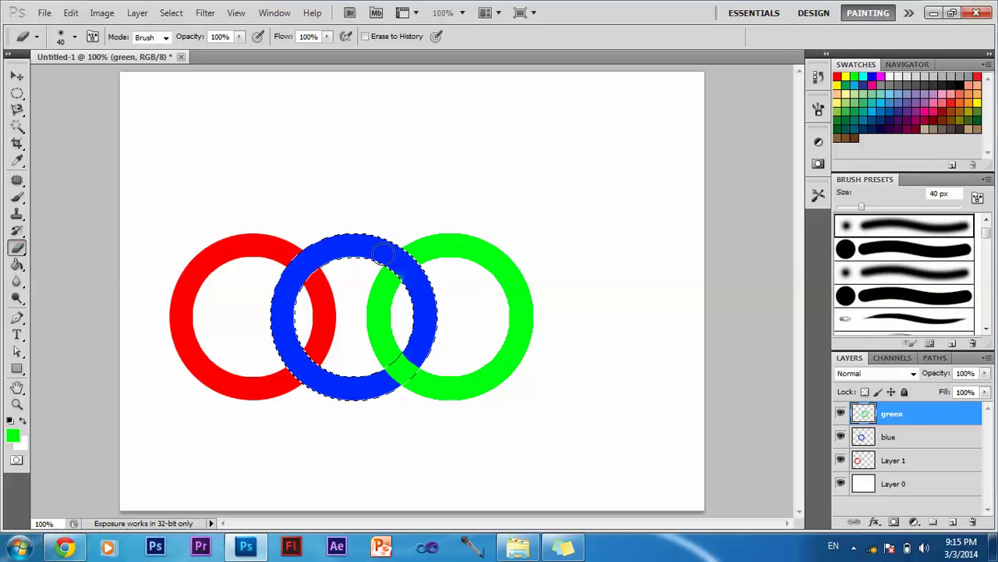
pyautogui.click(171, 12)
pyautogui.click(184, 40)
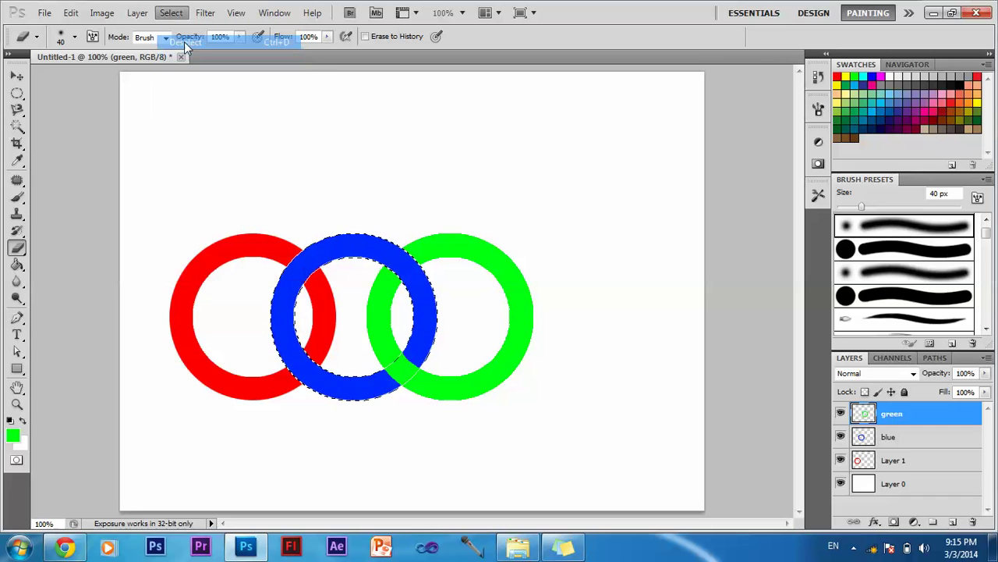
# Select the red ring on Layer 1 with the Magic Wand.
pyautogui.click(907, 461)
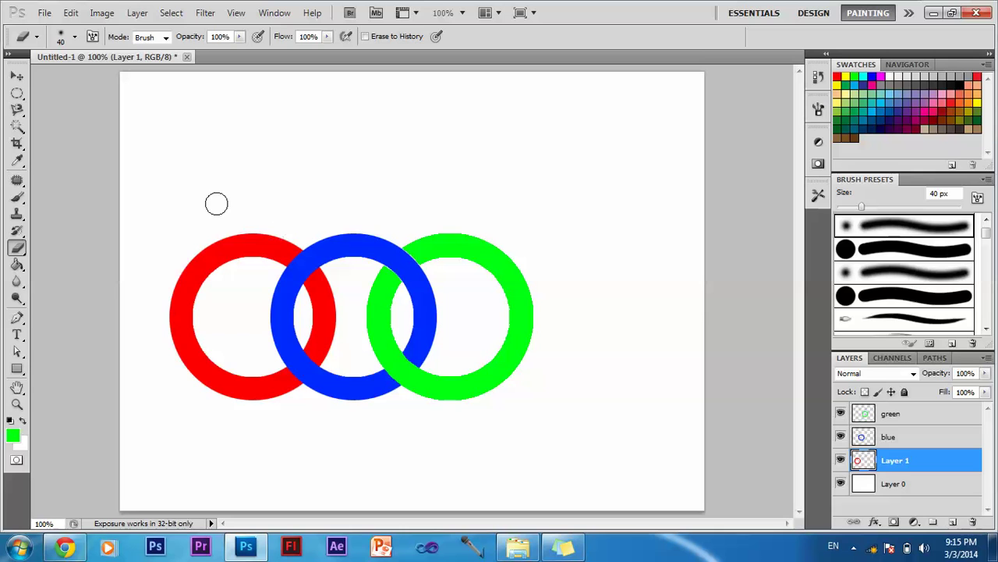
pyautogui.click(16, 127)
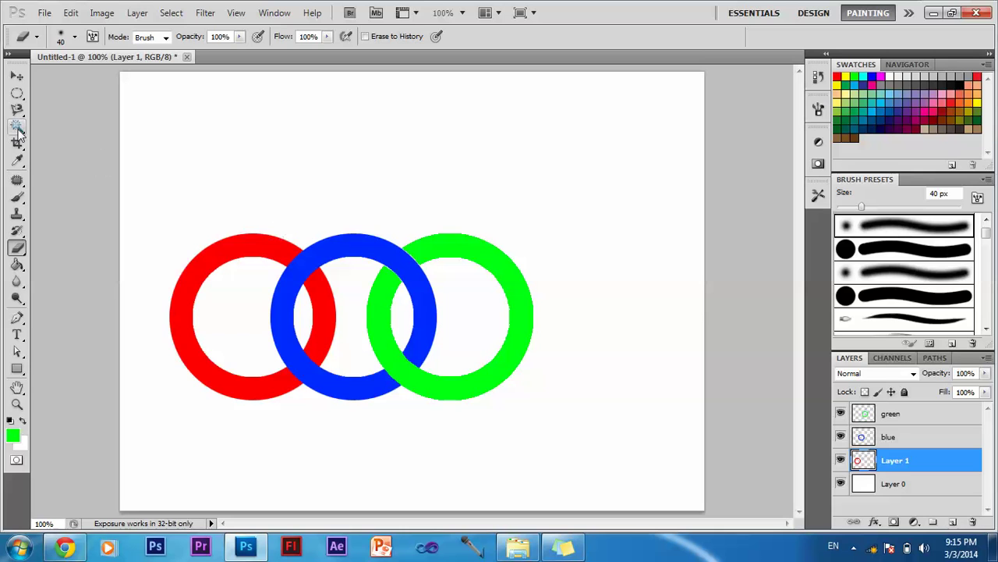
pyautogui.click(234, 251)
# On the "blue" layer, erase the upper overlap with the red ring inside the selection, and deselect.
pyautogui.click(906, 438)
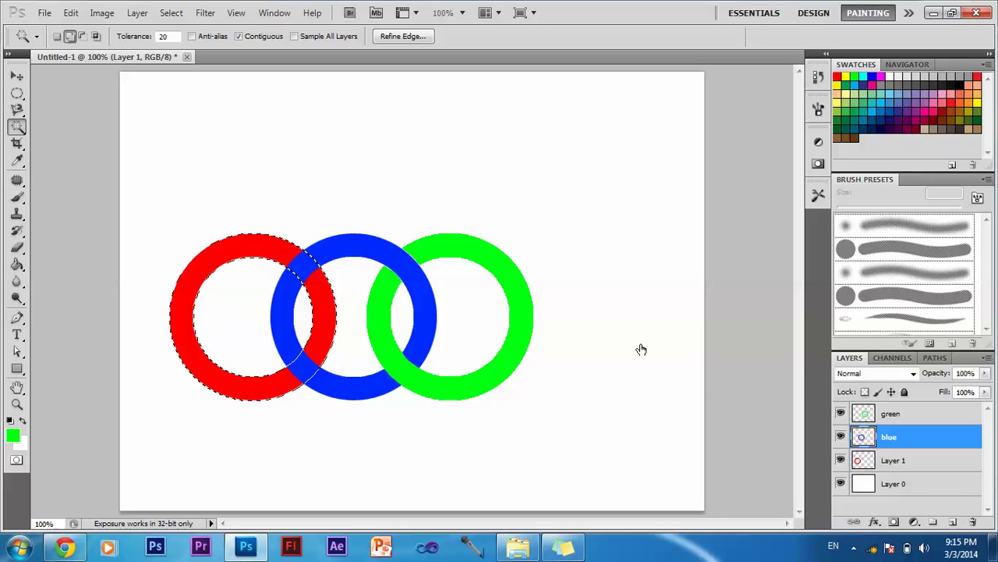
pyautogui.click(17, 265)
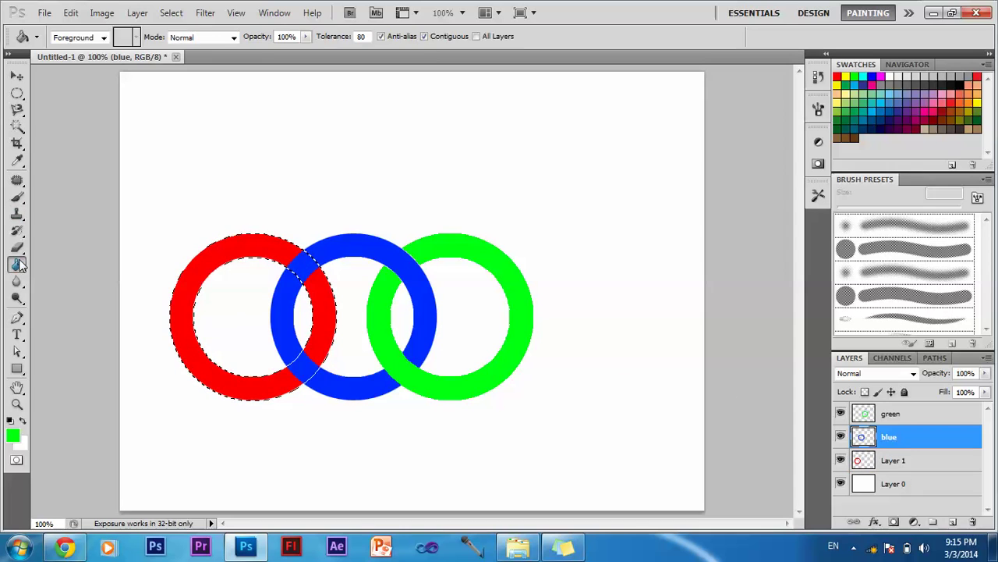
pyautogui.click(16, 247)
pyautogui.moveTo(296, 271); pyautogui.dragTo(304, 257)
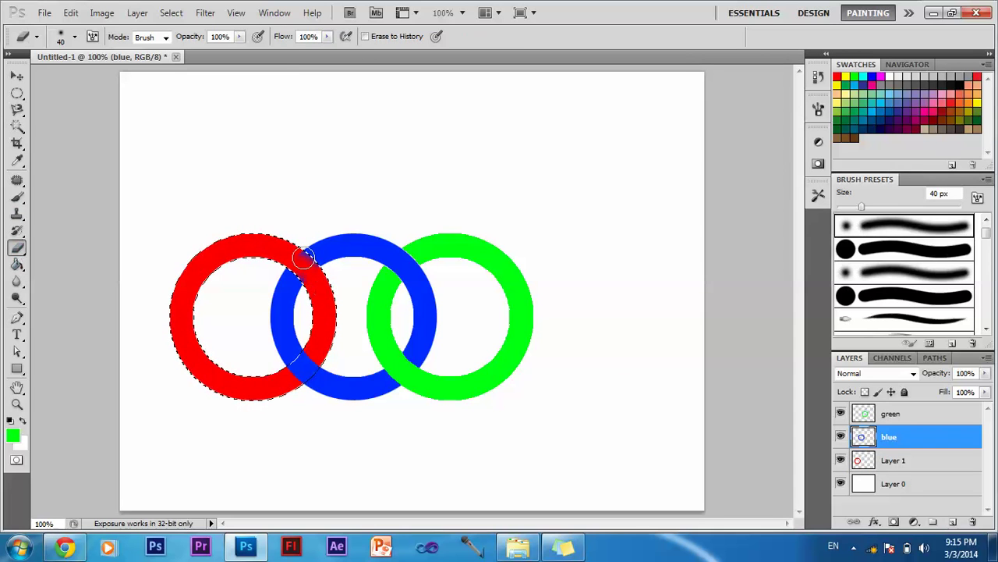
pyautogui.hotkey('ctrl', 'z')
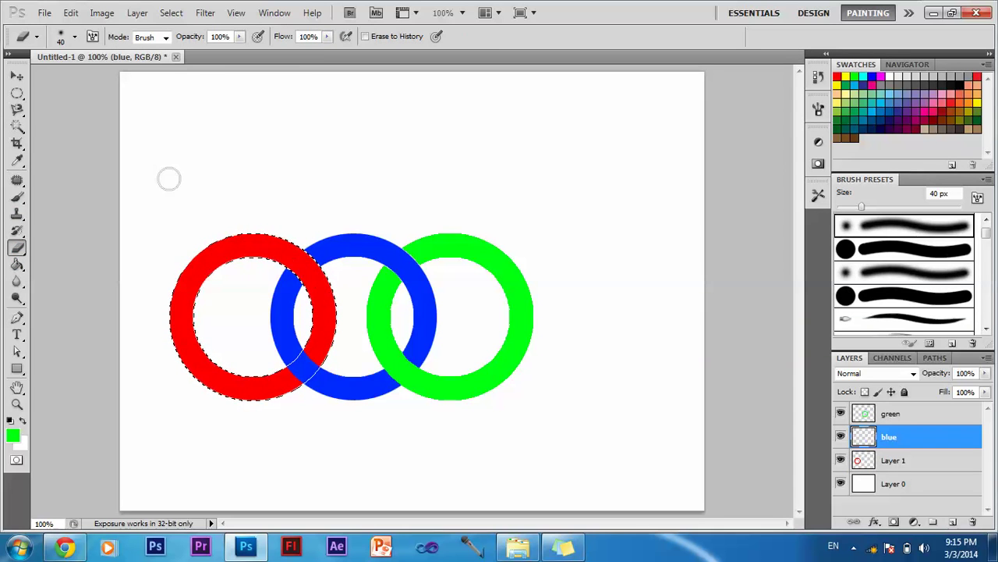
pyautogui.click(16, 76)
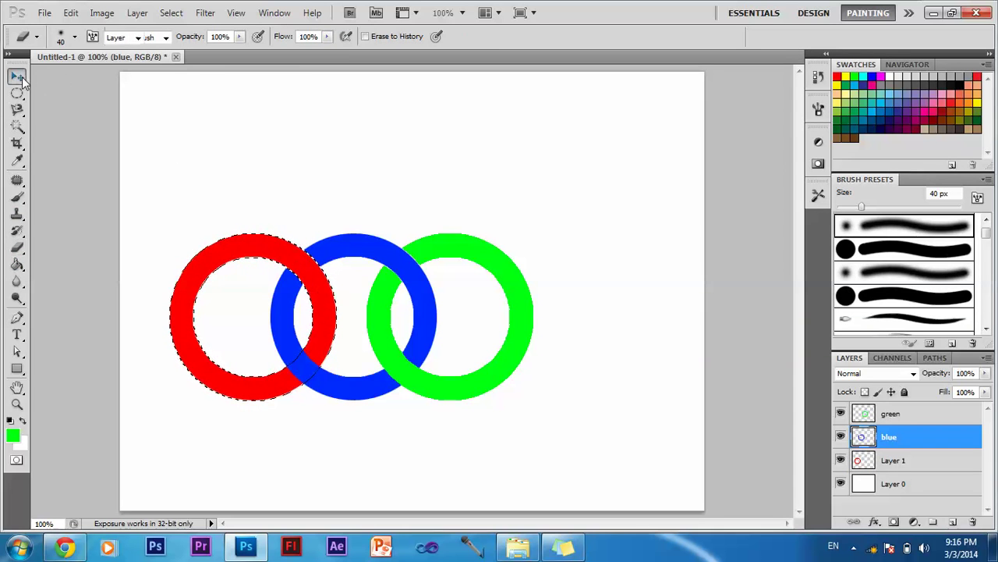
pyautogui.click(171, 13)
pyautogui.click(187, 41)
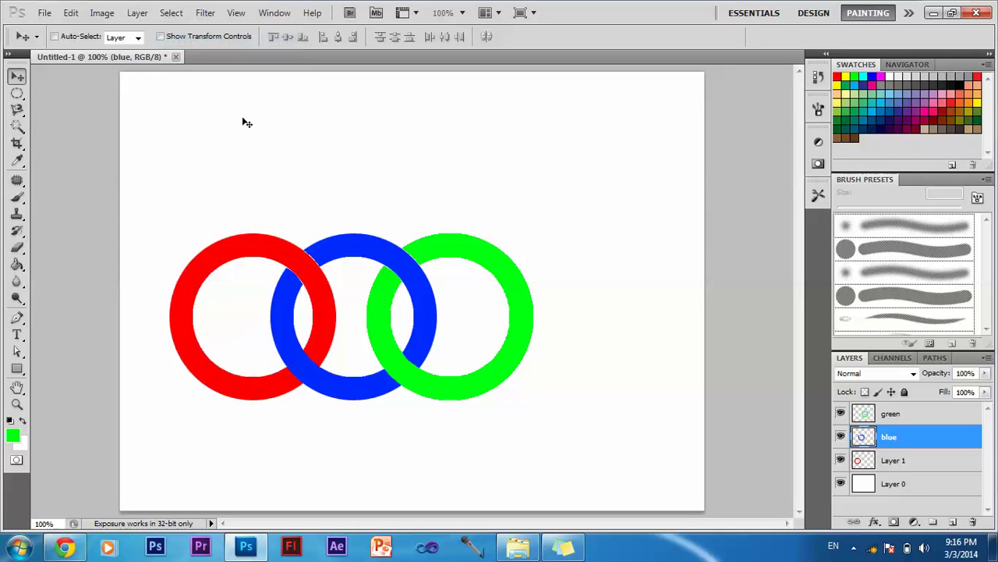
# Export the image for the web as a maximum-quality JPEG named "2" on the Desktop.
pyautogui.click(41, 14)
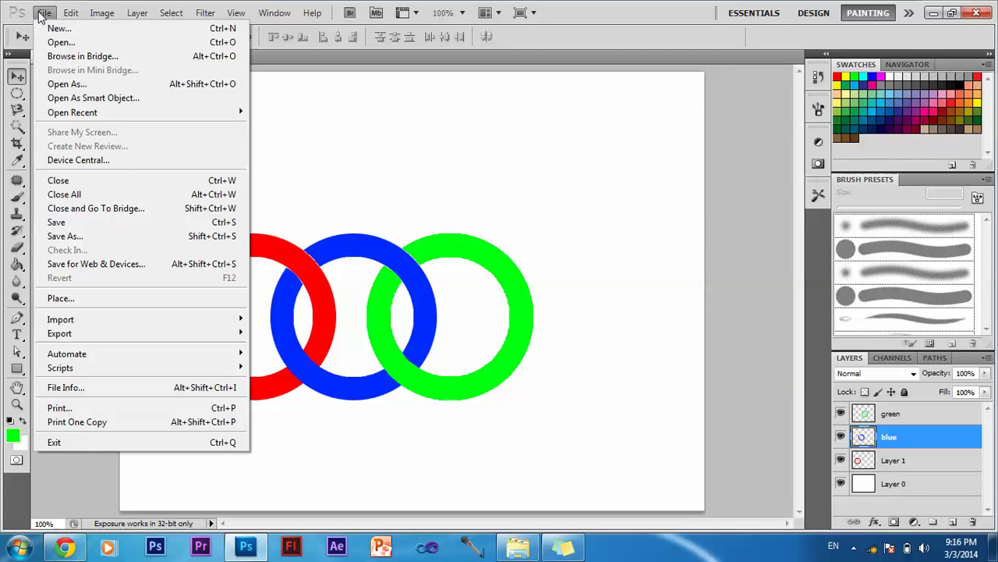
pyautogui.click(151, 264)
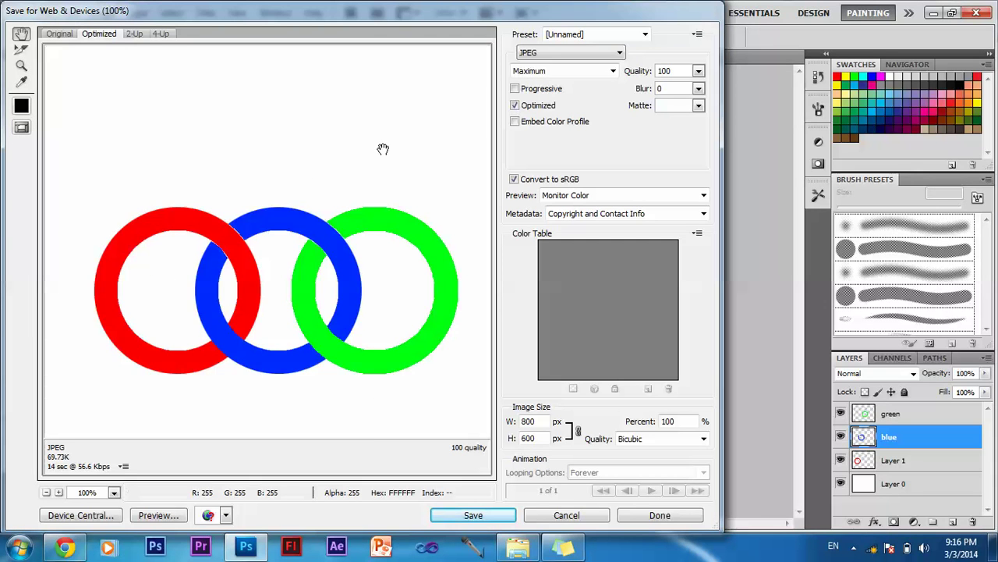
pyautogui.click(473, 516)
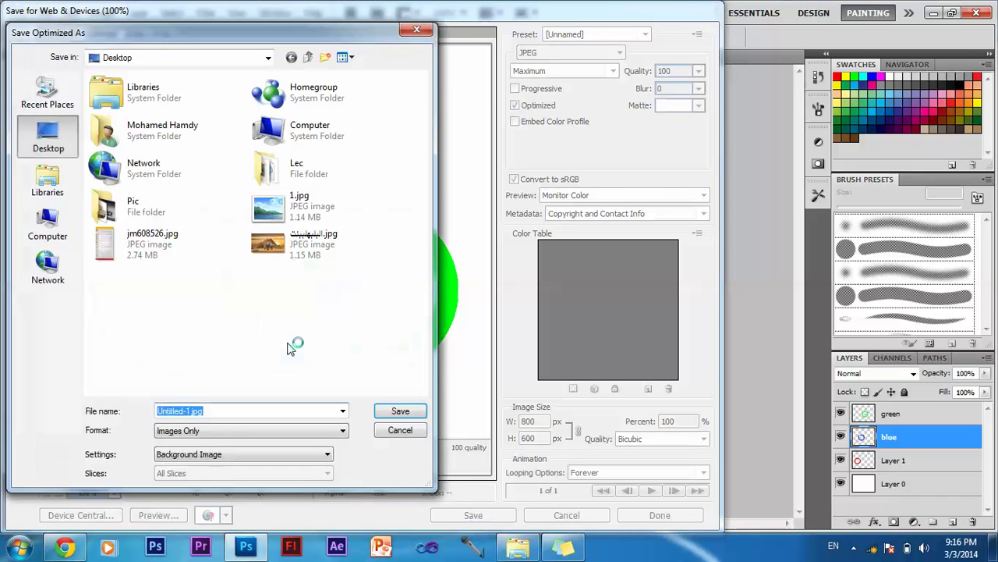
pyautogui.write('2')
pyautogui.click(398, 411)
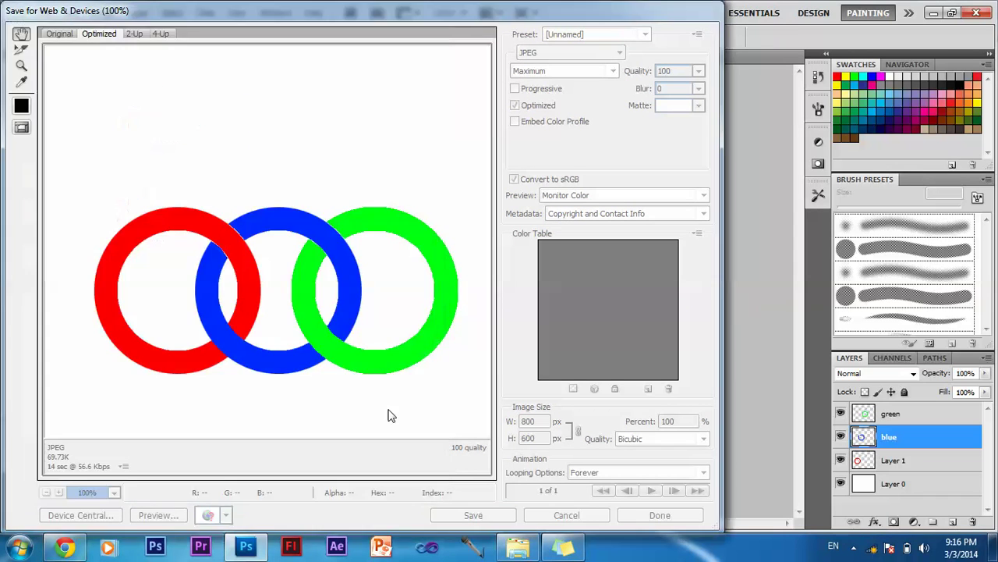